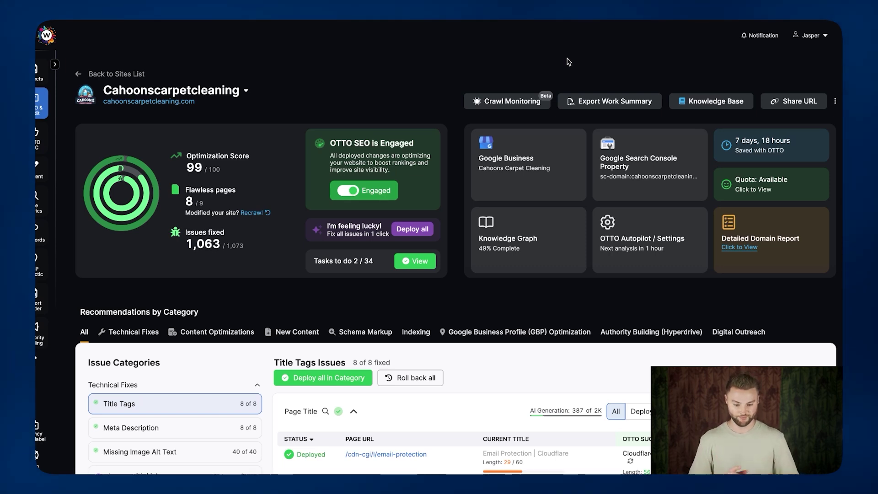
Review the Knowledge Graph's top pages, social profiles, authorship and media tabs.
{"action": "left_click", "coordinate": [576, 217]}
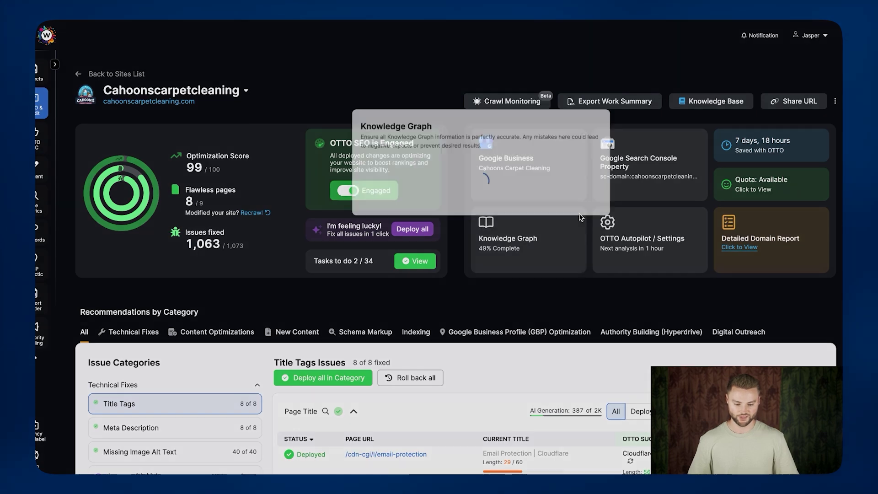
{"action": "scroll", "coordinate": [416, 213], "scroll_direction": "down", "scroll_amount": 3}
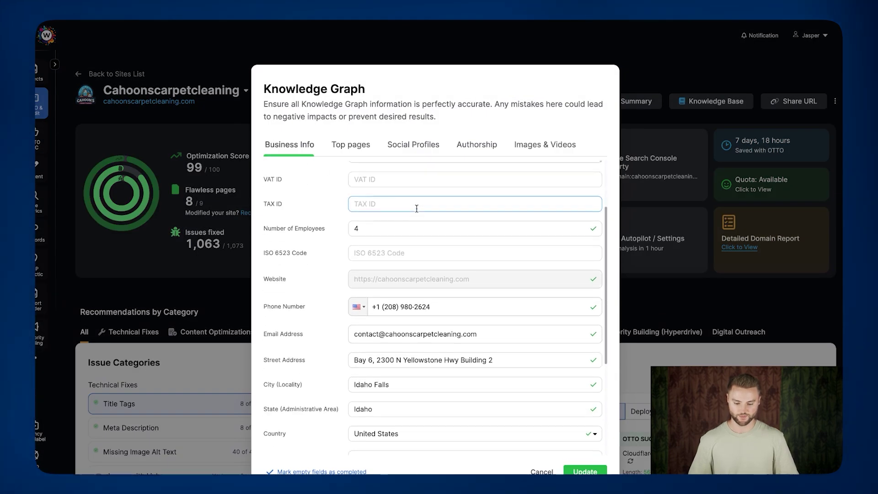
{"action": "left_click", "coordinate": [365, 146]}
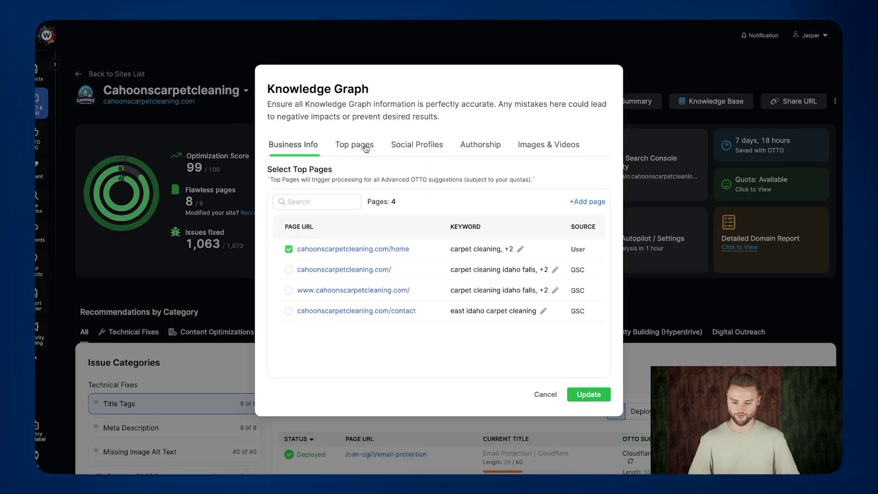
{"action": "left_click", "coordinate": [408, 146]}
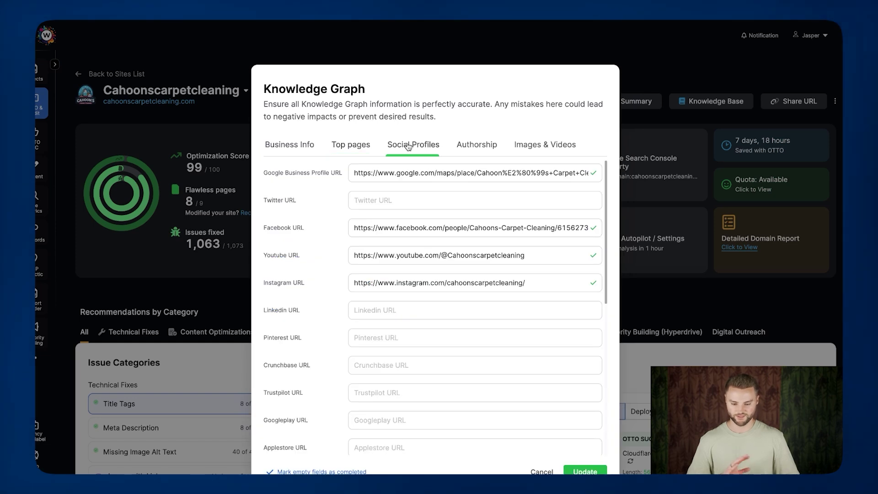
{"action": "left_click", "coordinate": [467, 152]}
{"action": "left_click", "coordinate": [529, 144]}
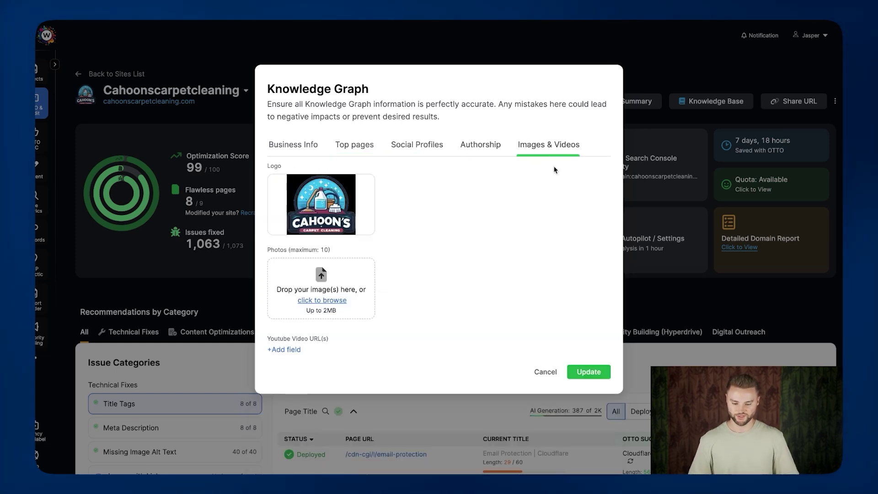
Close the Knowledge Graph unchanged and bring up the OTTO Pixel Integration script.
{"action": "left_click", "coordinate": [546, 372]}
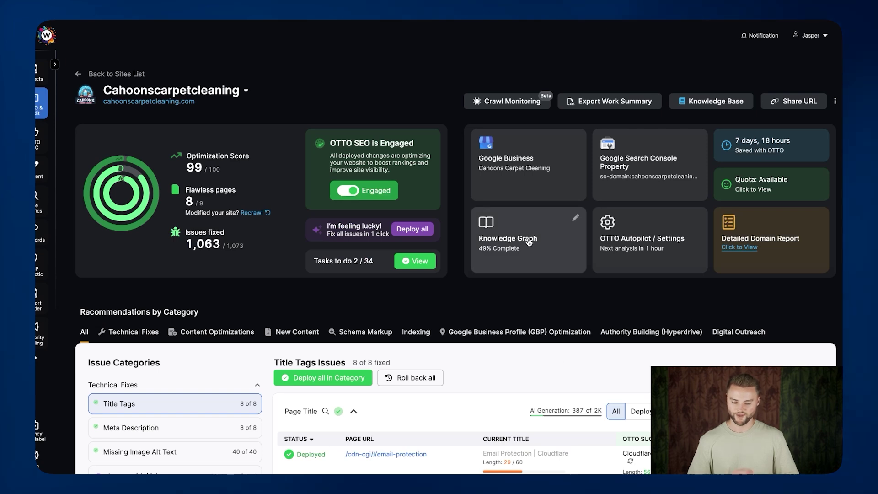
{"action": "left_click", "coordinate": [698, 224]}
{"action": "left_click", "coordinate": [329, 95]}
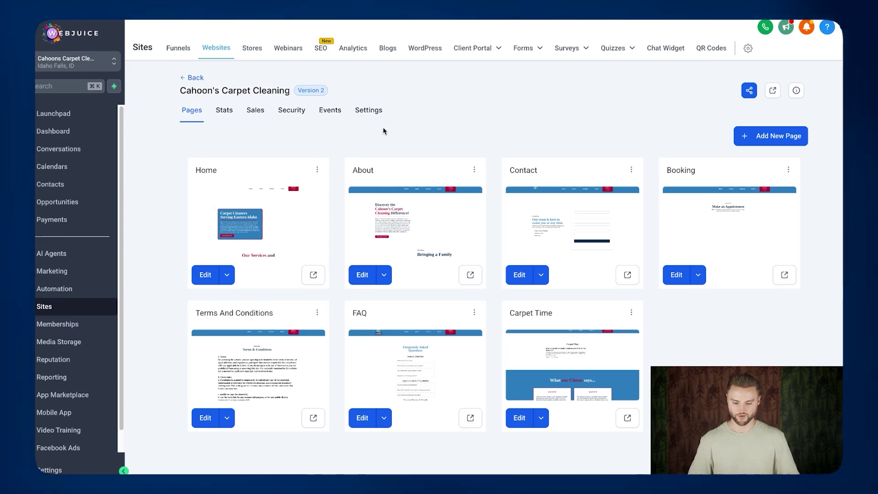
View Cahoon's Carpet Cleaning site settings, scrolling the Head tracking code with Google tag and pixel script.
{"action": "left_click", "coordinate": [368, 111]}
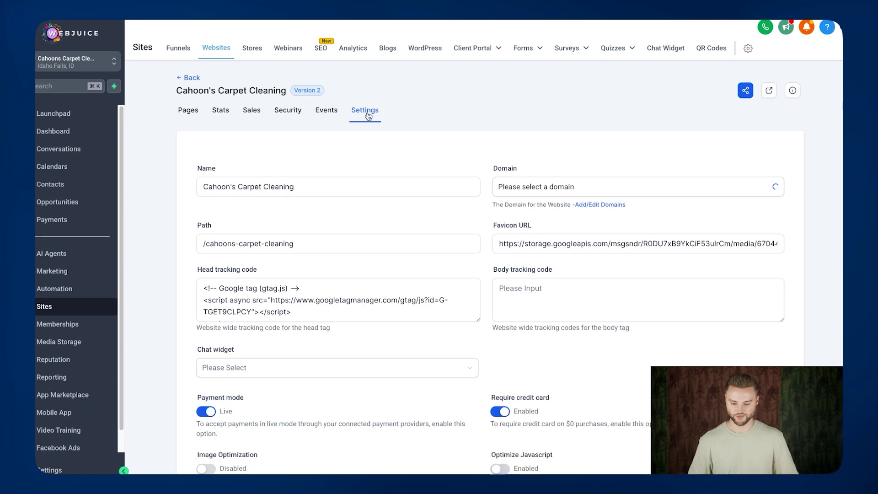
{"action": "scroll", "coordinate": [367, 115], "scroll_direction": "down", "scroll_amount": 1}
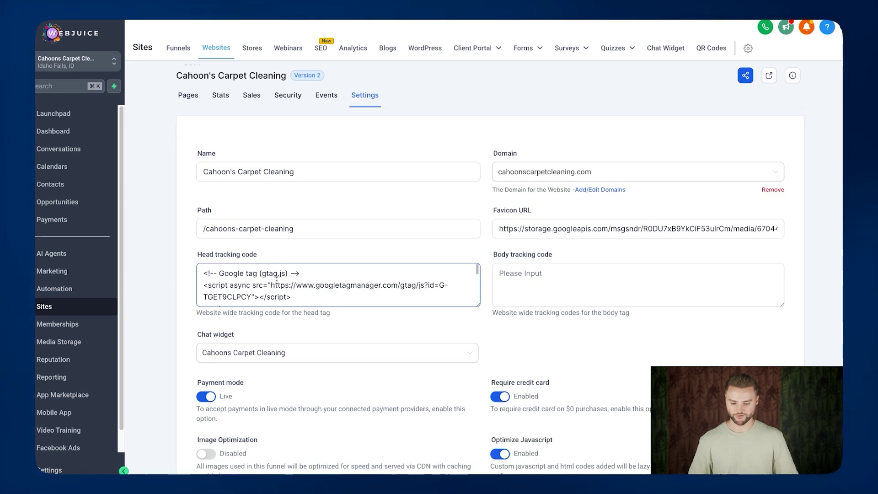
{"action": "scroll", "coordinate": [278, 283], "scroll_direction": "down", "scroll_amount": 3}
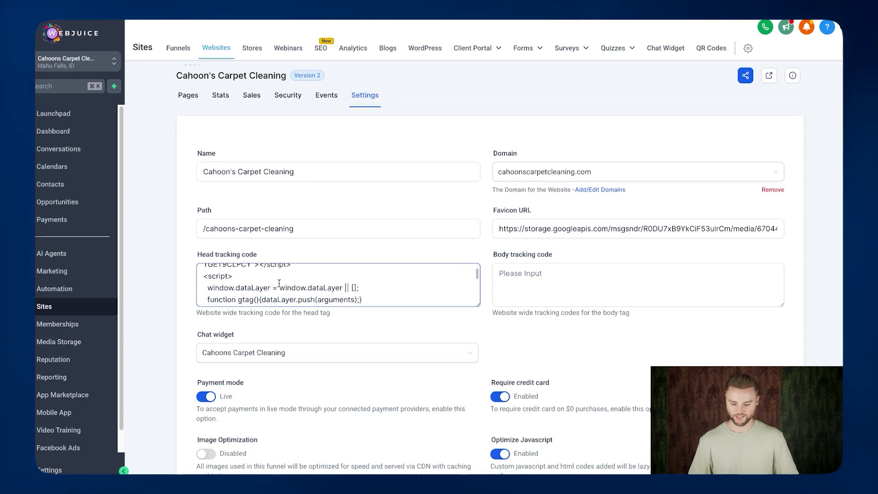
{"action": "scroll", "coordinate": [279, 283], "scroll_direction": "down", "scroll_amount": 2}
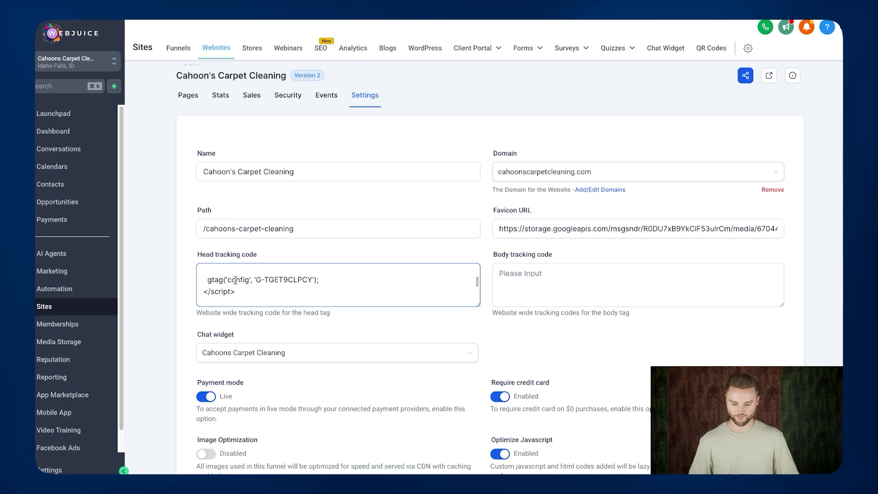
{"action": "scroll", "coordinate": [235, 280], "scroll_direction": "down", "scroll_amount": 5}
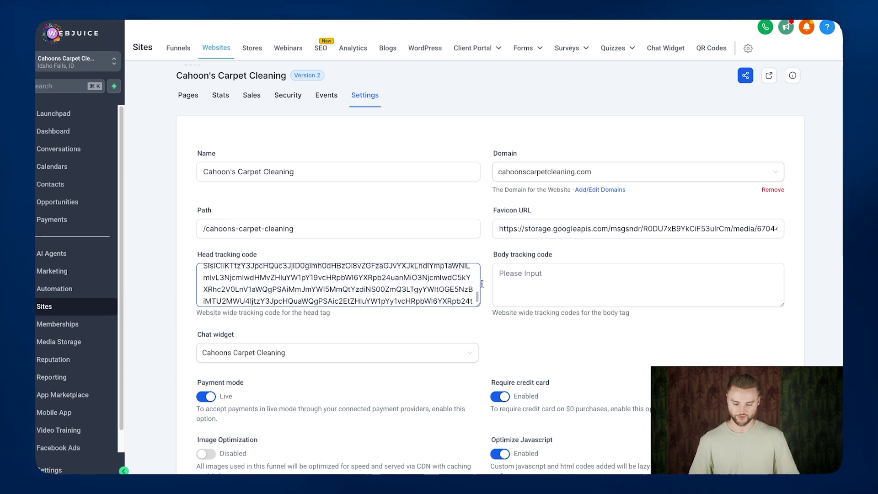
{"action": "scroll", "coordinate": [481, 283], "scroll_direction": "down", "scroll_amount": 3}
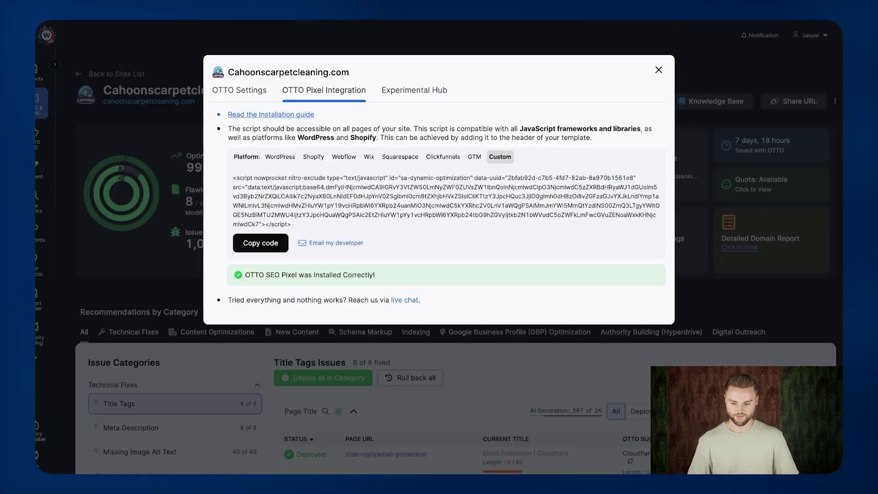
Close the pixel dialog and scroll to the Title Tags issues showing all 8 fixes deployed.
{"action": "left_click", "coordinate": [659, 70]}
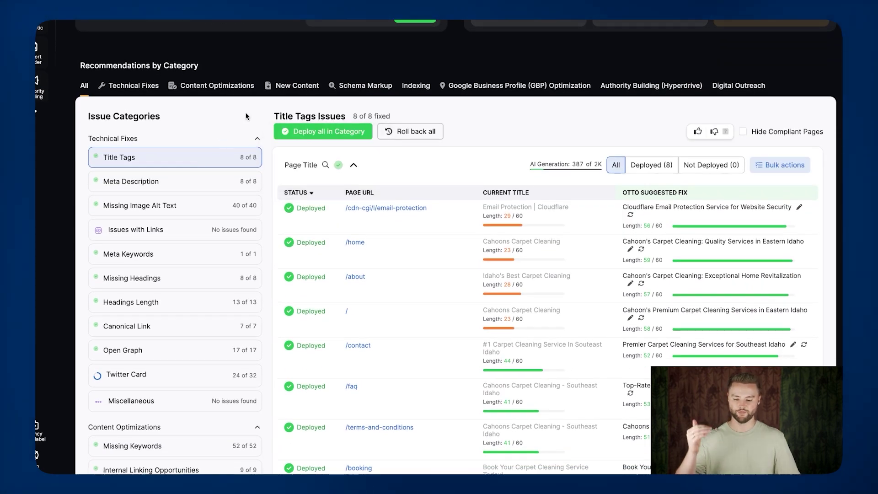
{"action": "scroll", "coordinate": [246, 116], "scroll_direction": "down", "scroll_amount": 2}
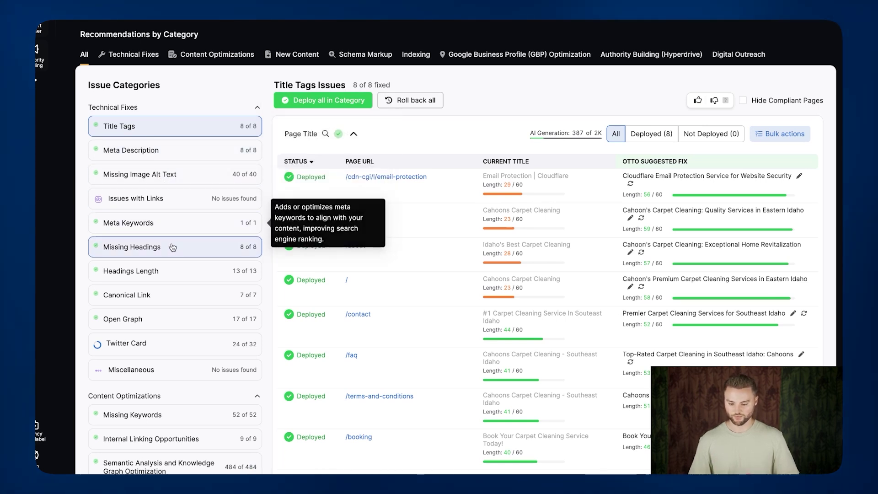
{"action": "scroll", "coordinate": [174, 254], "scroll_direction": "down", "scroll_amount": 1}
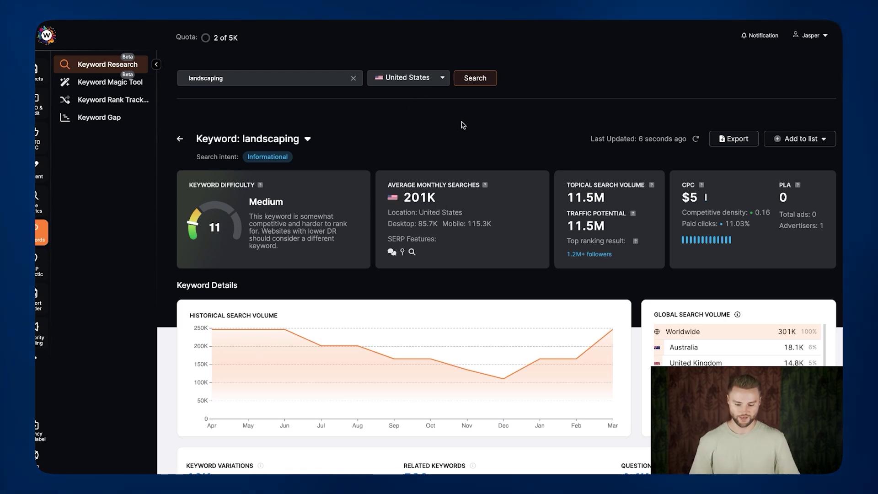
Scroll the landscaping overview and view all 536 related keywords in the Keyword Magic Tool.
{"action": "scroll", "coordinate": [463, 125], "scroll_direction": "down", "scroll_amount": 3}
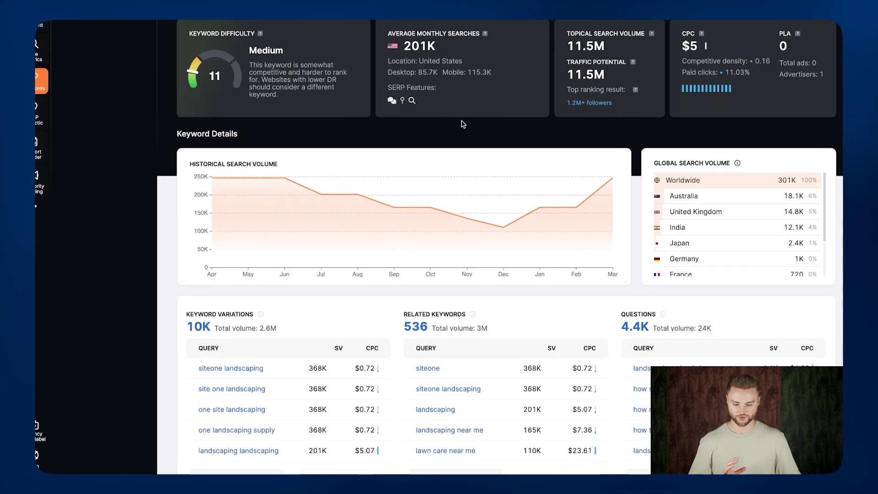
{"action": "scroll", "coordinate": [463, 124], "scroll_direction": "down", "scroll_amount": 3}
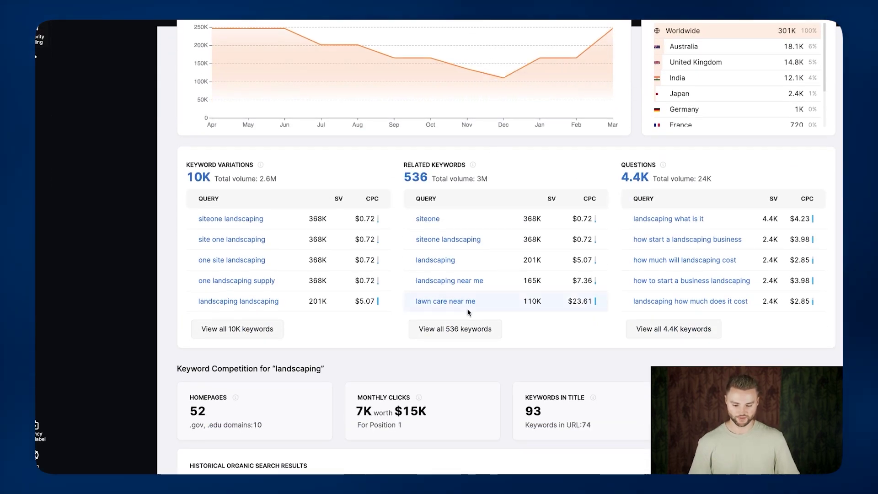
{"action": "left_click", "coordinate": [461, 328]}
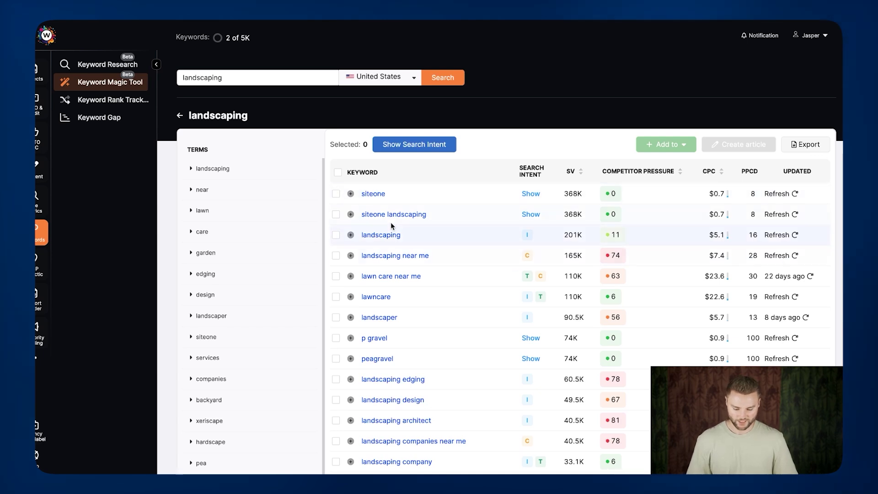
Scroll through the landscaping keyword ideas table in the Keyword Magic Tool.
{"action": "scroll", "coordinate": [390, 224], "scroll_direction": "down", "scroll_amount": 1}
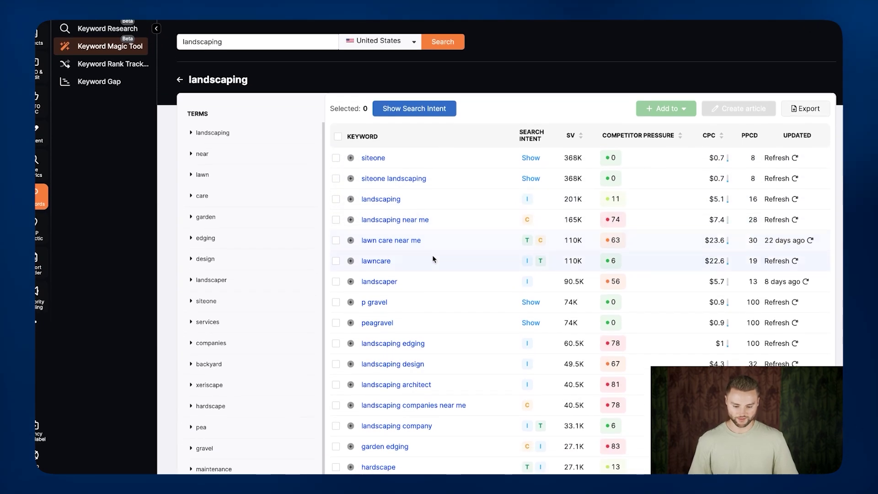
{"action": "scroll", "coordinate": [433, 258], "scroll_direction": "down", "scroll_amount": 1}
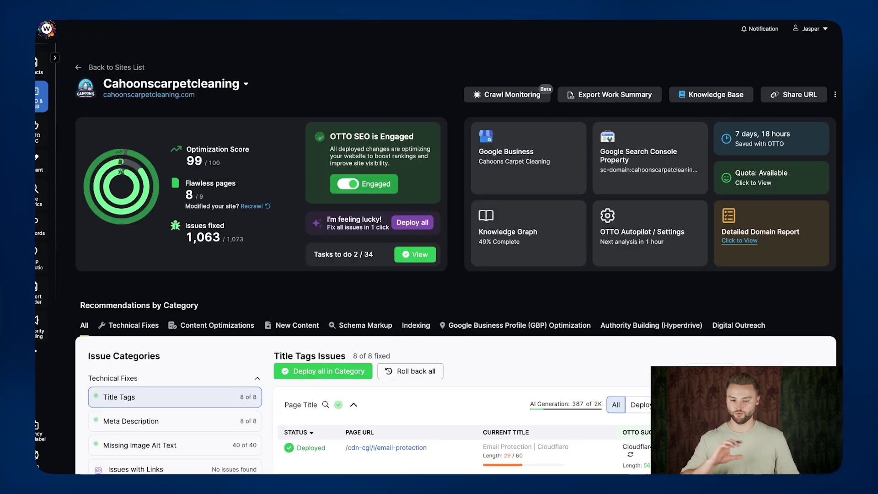
Reopen the Knowledge Graph, check its Top pages tab, and cancel without changes.
{"action": "left_click", "coordinate": [576, 213]}
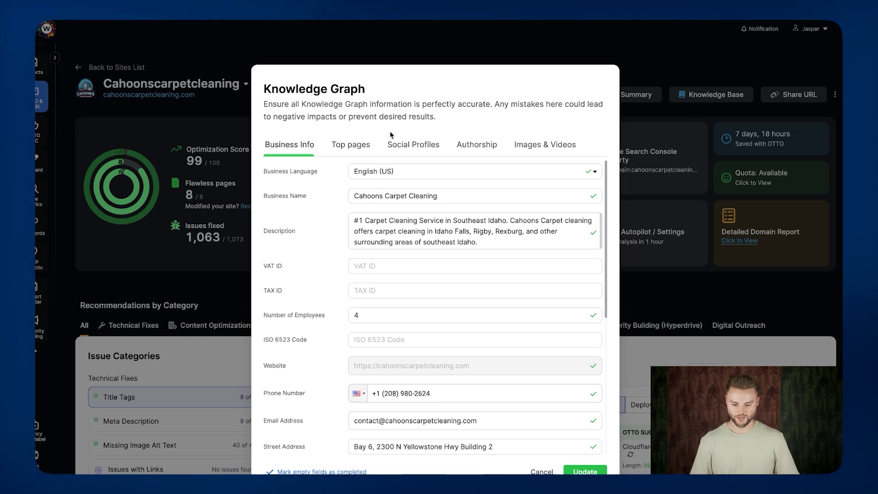
{"action": "left_click", "coordinate": [356, 153]}
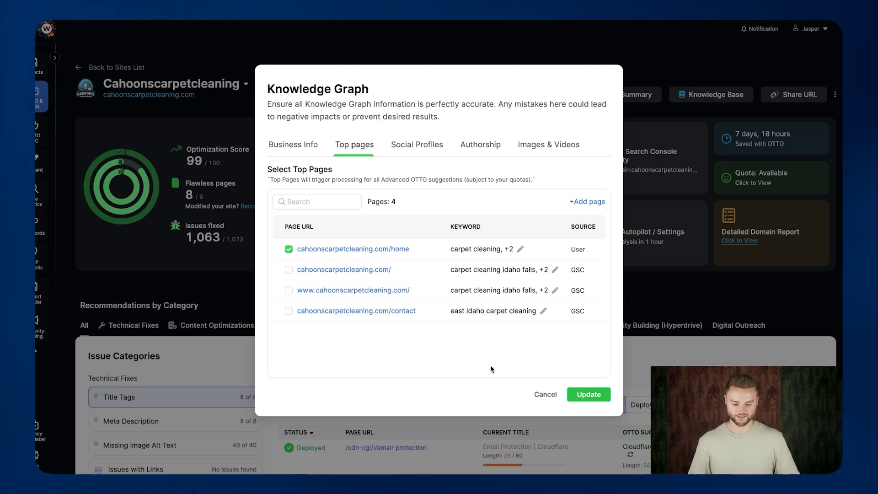
{"action": "left_click", "coordinate": [538, 394]}
{"action": "scroll", "coordinate": [651, 208], "scroll_direction": "down", "scroll_amount": 5}
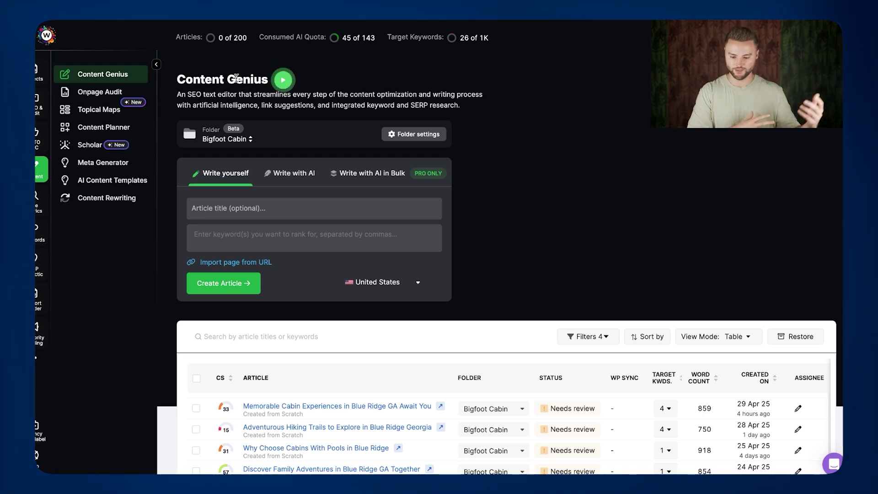
{"action": "left_click", "coordinate": [413, 134]}
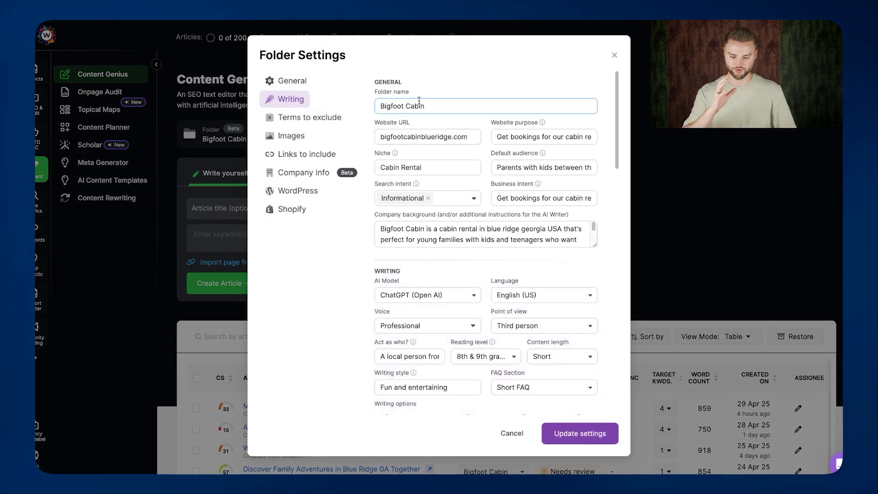
{"action": "scroll", "coordinate": [457, 119], "scroll_direction": "down", "scroll_amount": 2}
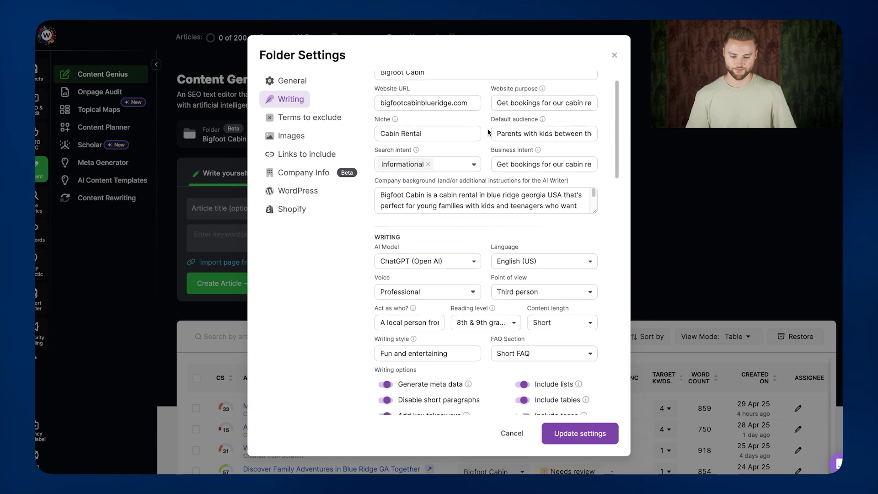
{"action": "scroll", "coordinate": [487, 132], "scroll_direction": "down", "scroll_amount": 3}
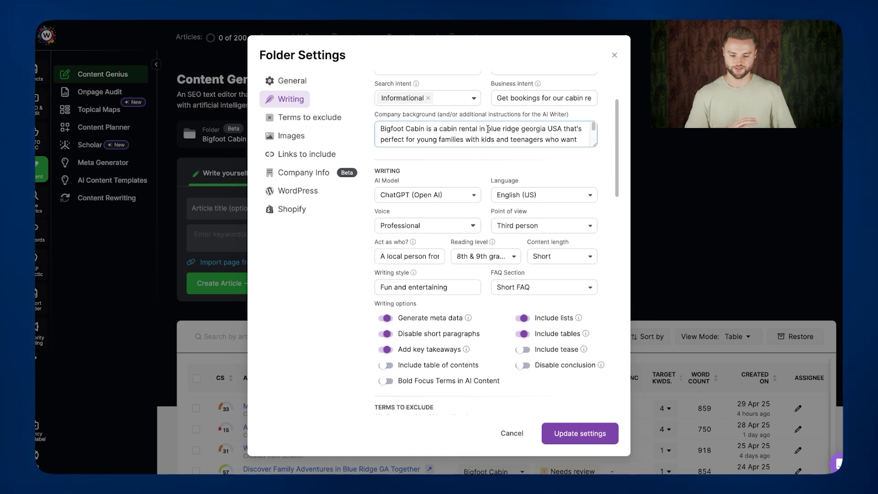
{"action": "scroll", "coordinate": [487, 129], "scroll_direction": "down", "scroll_amount": 3}
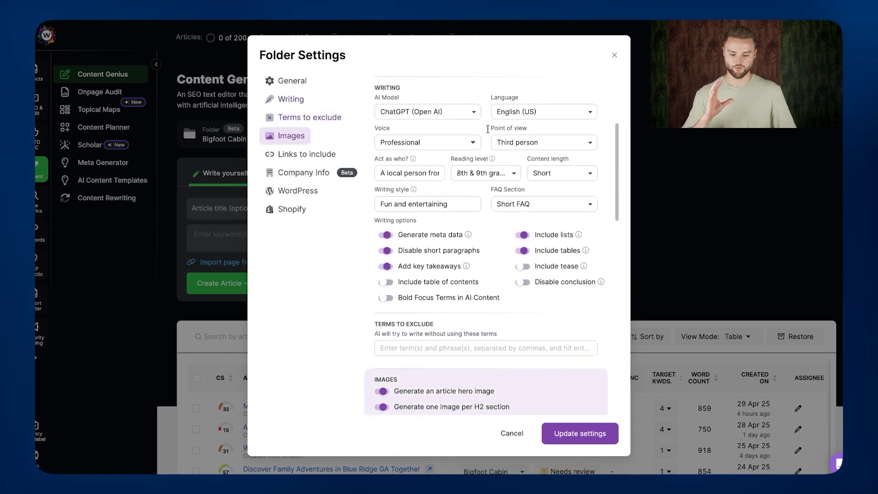
{"action": "scroll", "coordinate": [488, 130], "scroll_direction": "down", "scroll_amount": 3}
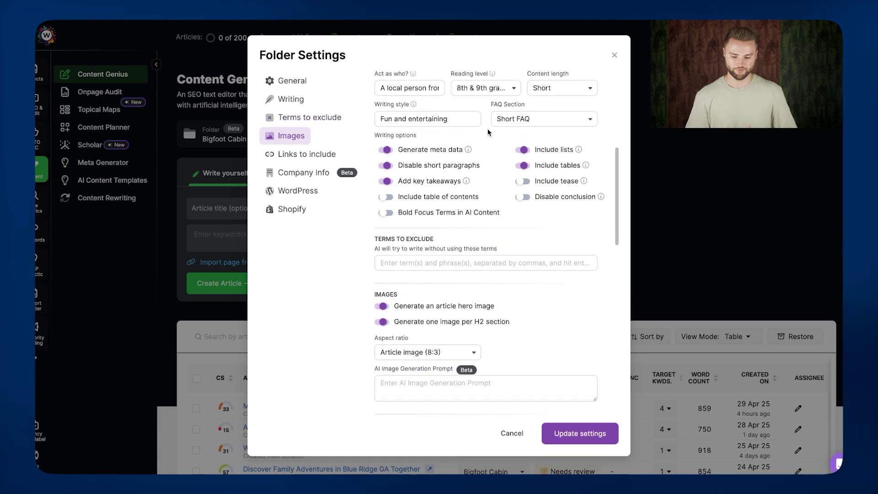
{"action": "left_click", "coordinate": [612, 57]}
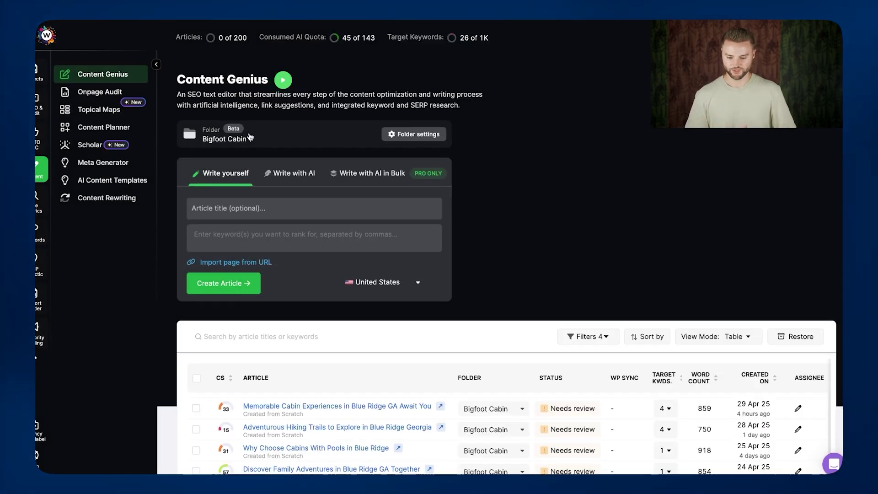
Open the bigfootcabinblueridge.com topical map and view its keyword ideas with generated article titles.
{"action": "left_click", "coordinate": [99, 109]}
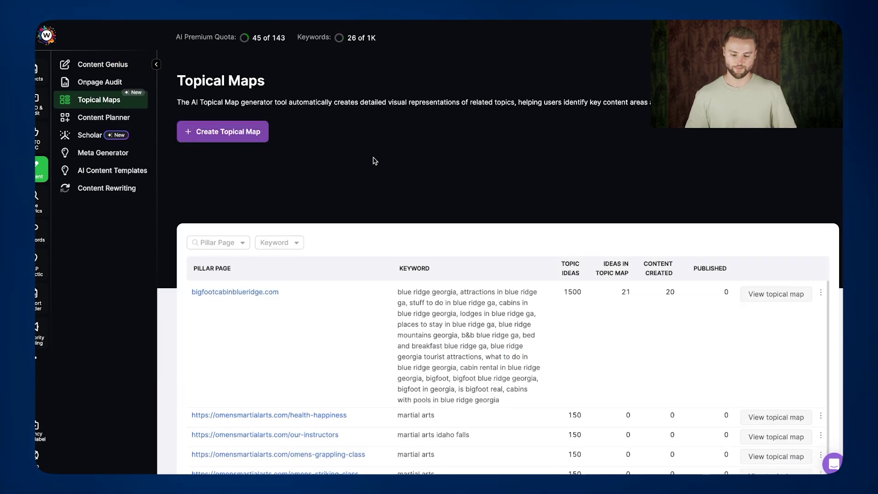
{"action": "scroll", "coordinate": [325, 224], "scroll_direction": "down", "scroll_amount": 2}
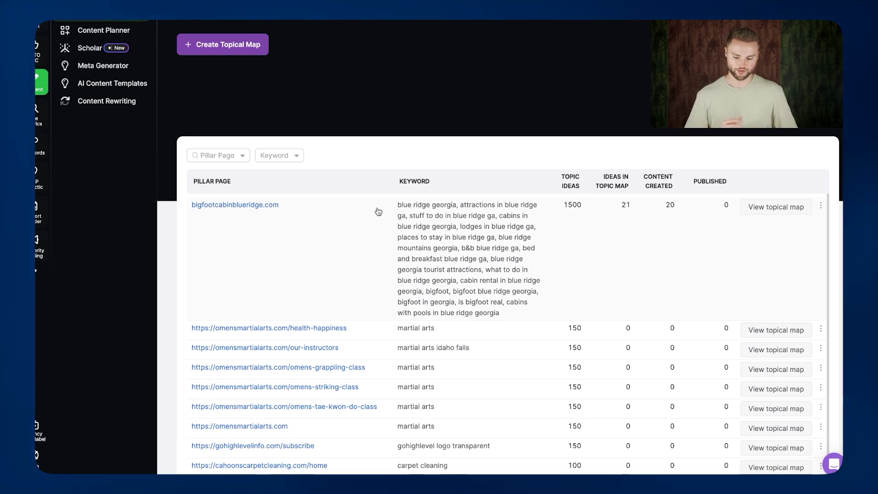
{"action": "left_click", "coordinate": [768, 208]}
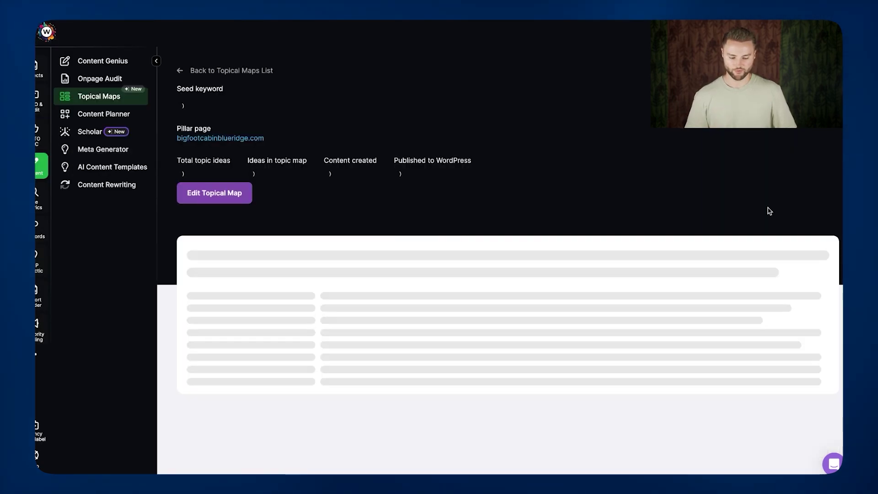
{"action": "scroll", "coordinate": [549, 202], "scroll_direction": "down", "scroll_amount": 3}
{"action": "scroll", "coordinate": [544, 199], "scroll_direction": "down", "scroll_amount": 2}
{"action": "scroll", "coordinate": [543, 198], "scroll_direction": "down", "scroll_amount": 1}
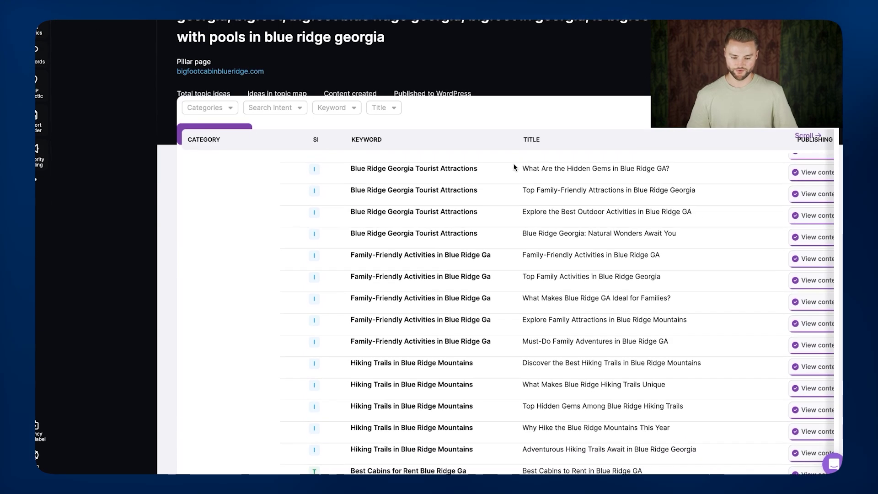
{"action": "scroll", "coordinate": [516, 173], "scroll_direction": "up", "scroll_amount": 1}
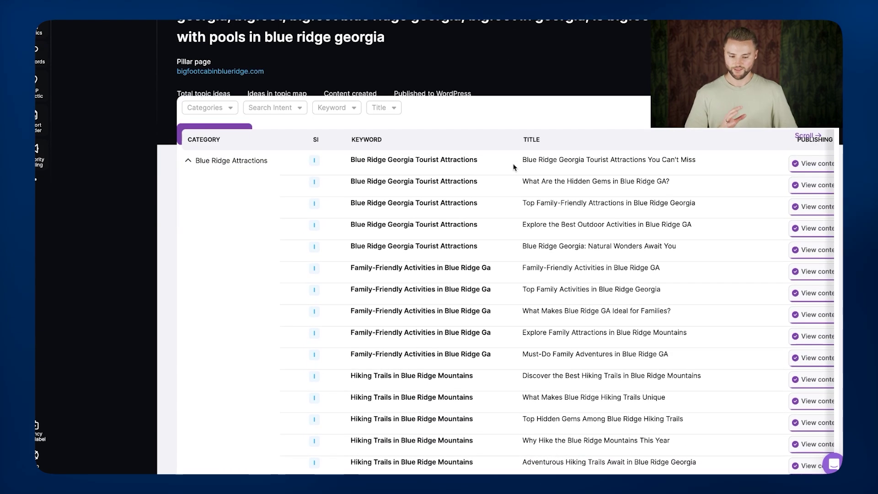
Open 'Top Blue Ridge Georgia Tourist Attractions Worth Visiting' and select its text from H1 through Conclusion.
{"action": "left_click", "coordinate": [812, 165]}
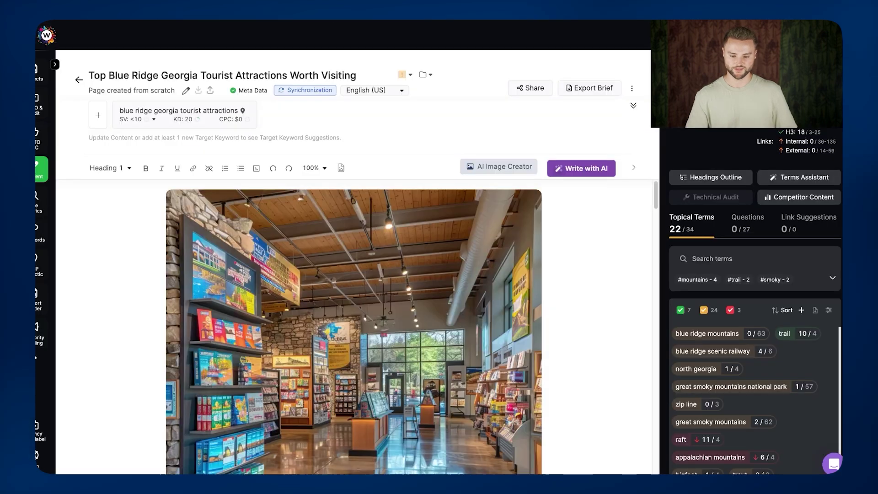
{"action": "scroll", "coordinate": [366, 263], "scroll_direction": "down", "scroll_amount": 4}
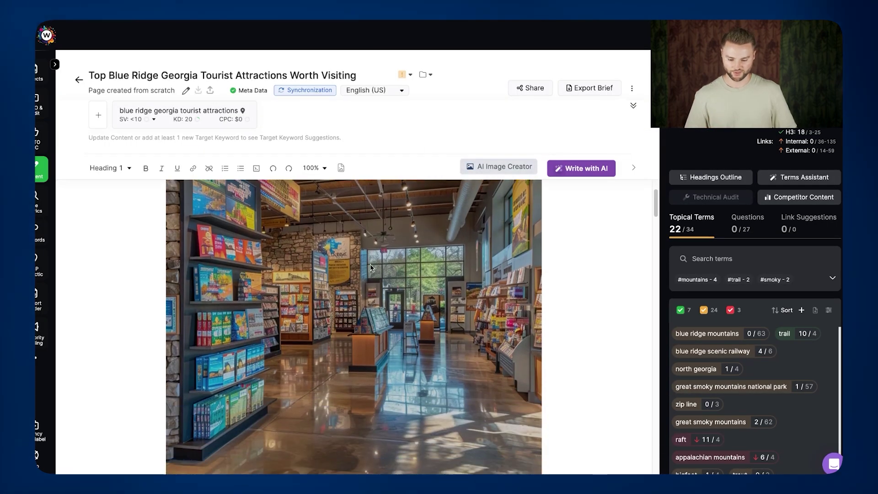
{"action": "scroll", "coordinate": [363, 260], "scroll_direction": "down", "scroll_amount": 7}
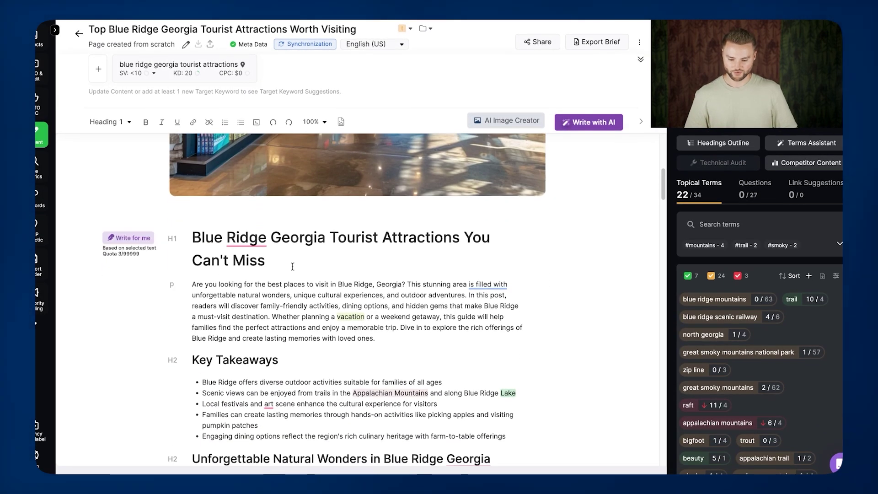
{"action": "scroll", "coordinate": [228, 208], "scroll_direction": "up", "scroll_amount": 3}
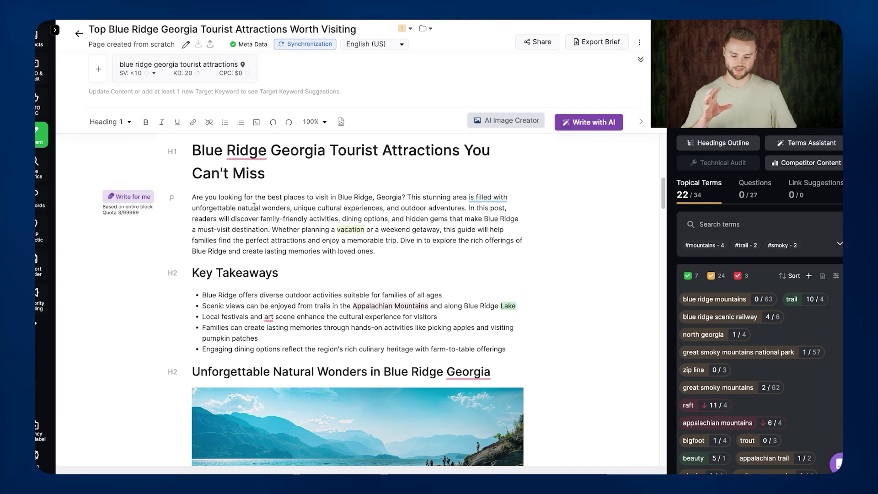
{"action": "scroll", "coordinate": [273, 223], "scroll_direction": "down", "scroll_amount": 1}
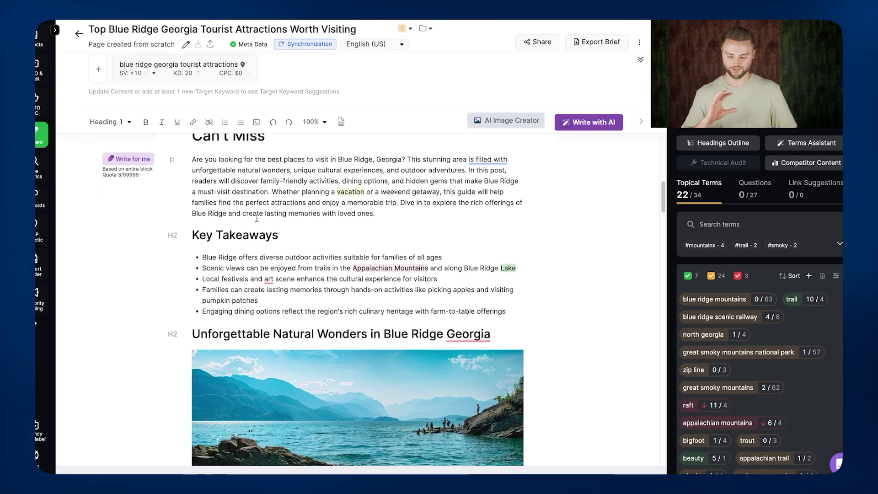
{"action": "scroll", "coordinate": [250, 215], "scroll_direction": "down", "scroll_amount": 1}
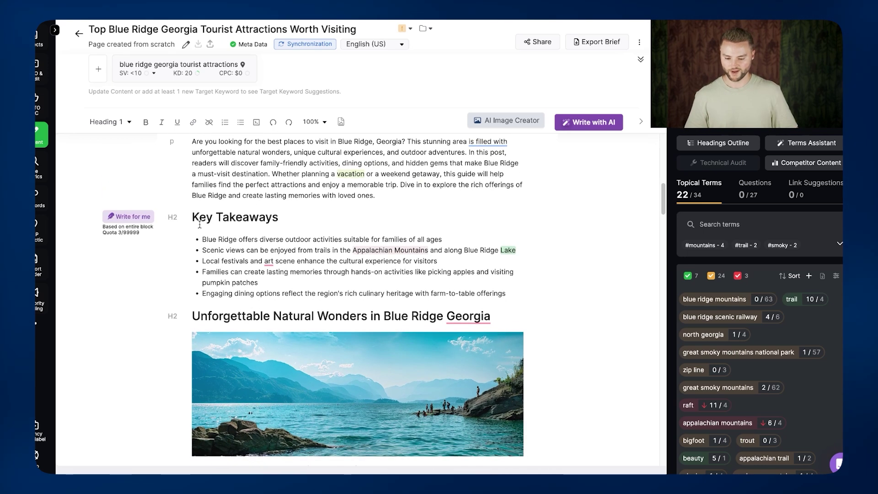
{"action": "scroll", "coordinate": [199, 224], "scroll_direction": "down", "scroll_amount": 3}
{"action": "scroll", "coordinate": [183, 221], "scroll_direction": "up", "scroll_amount": 10}
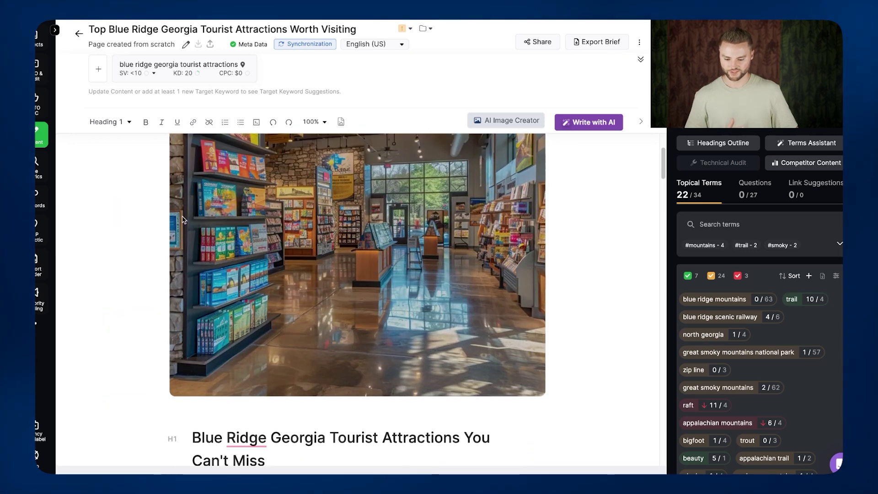
{"action": "scroll", "coordinate": [405, 343], "scroll_direction": "down", "scroll_amount": 5}
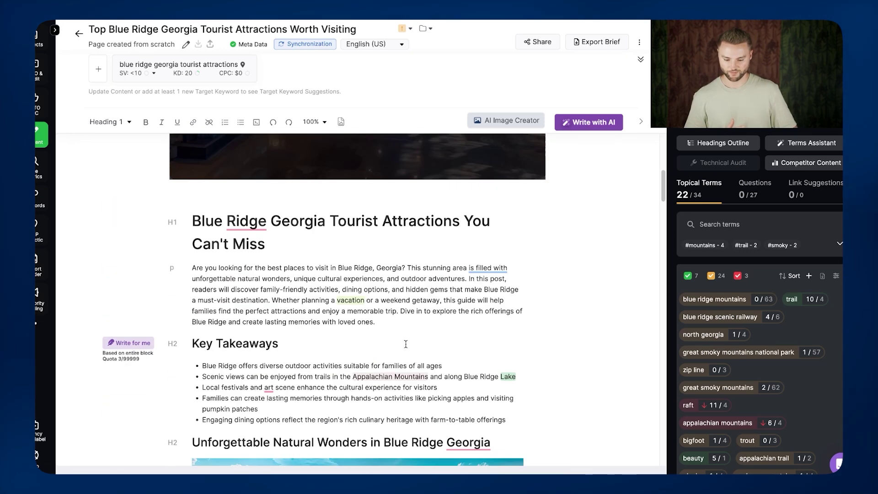
{"action": "left_click_drag", "start_coordinate": [192, 221], "coordinate": [526, 434]}
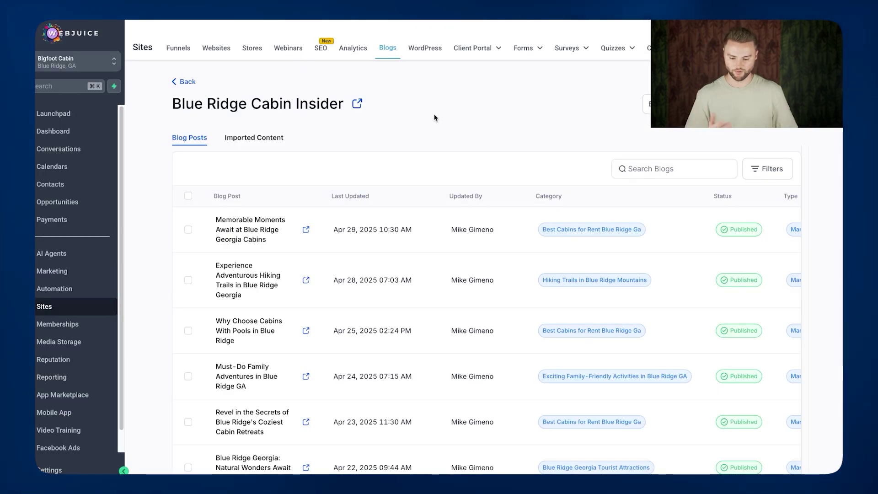
Scroll the Blue Ridge Cabin Insider blog's list of published posts.
{"action": "scroll", "coordinate": [434, 115], "scroll_direction": "down", "scroll_amount": 2}
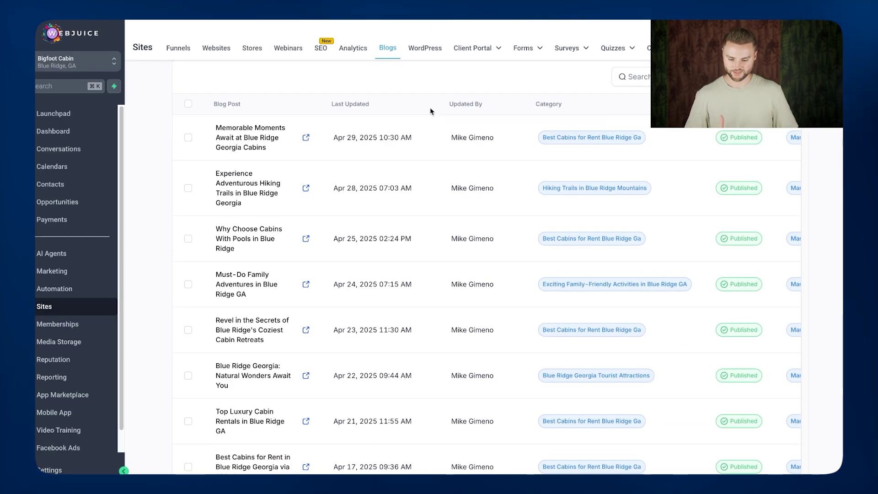
{"action": "scroll", "coordinate": [430, 111], "scroll_direction": "up", "scroll_amount": 3}
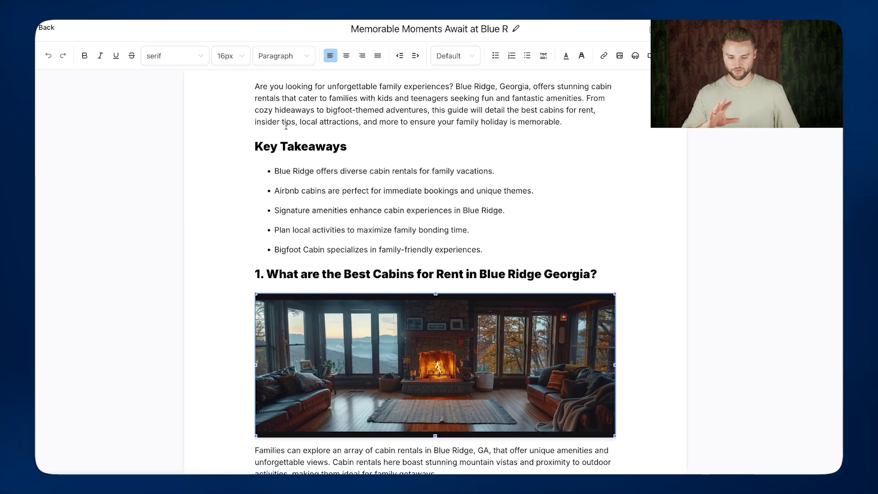
{"action": "left_click", "coordinate": [255, 86]}
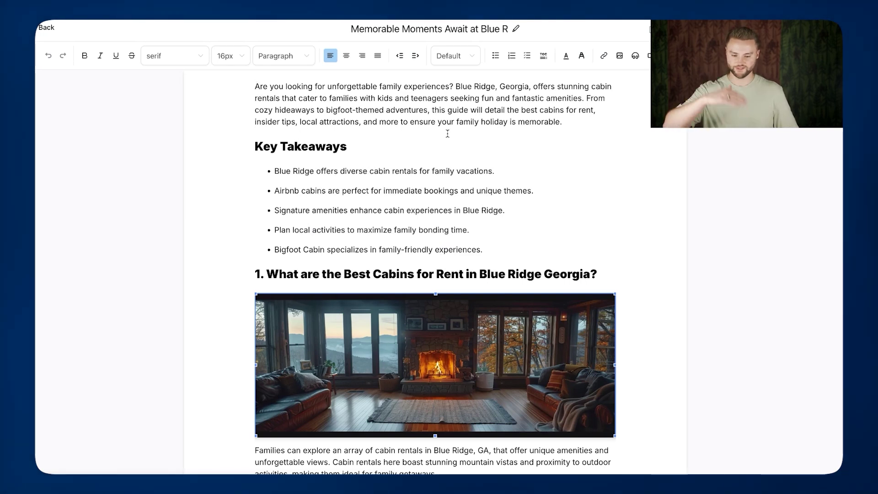
{"action": "scroll", "coordinate": [447, 133], "scroll_direction": "down", "scroll_amount": 1}
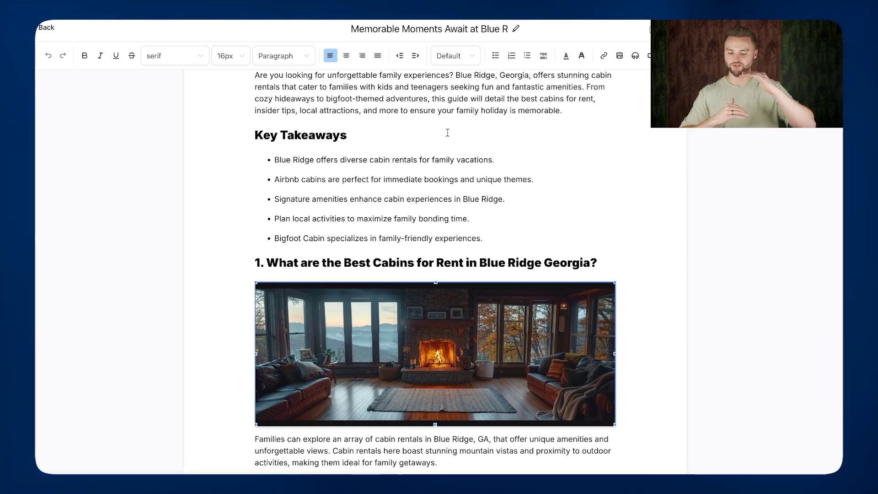
{"action": "scroll", "coordinate": [448, 133], "scroll_direction": "down", "scroll_amount": 5}
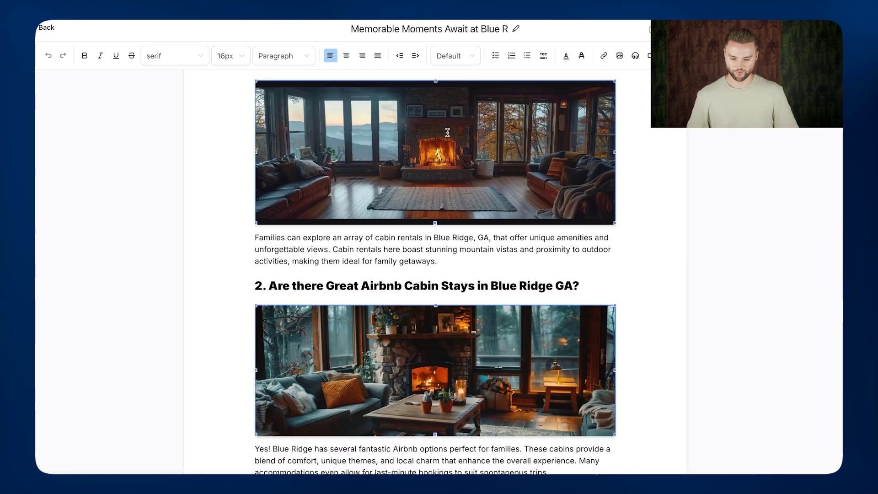
{"action": "scroll", "coordinate": [448, 132], "scroll_direction": "down", "scroll_amount": 1}
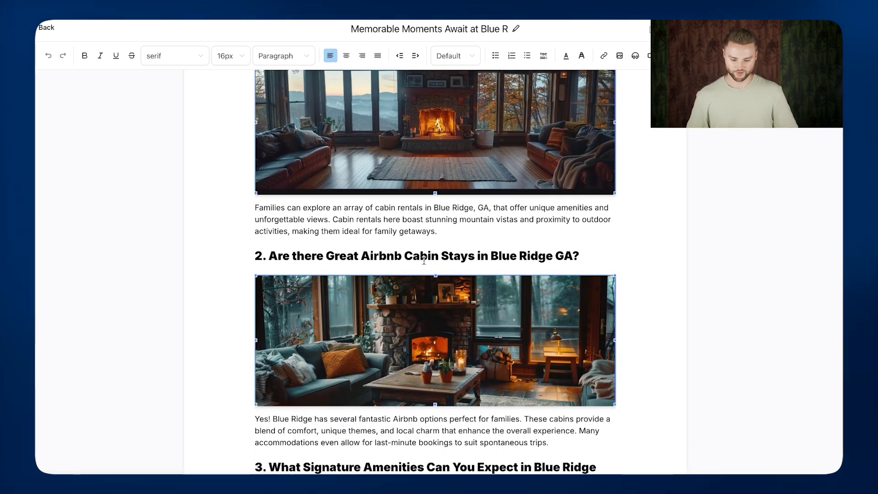
{"action": "scroll", "coordinate": [488, 213], "scroll_direction": "down", "scroll_amount": 2}
{"action": "scroll", "coordinate": [488, 213], "scroll_direction": "down", "scroll_amount": 6}
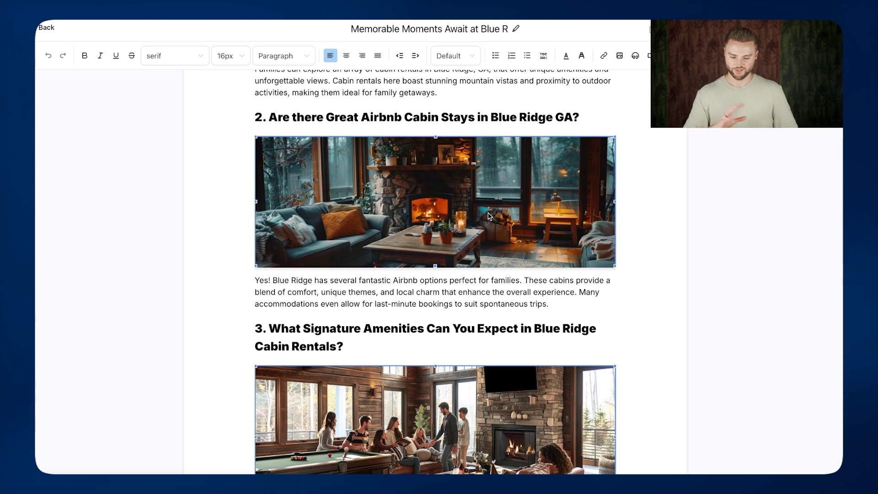
{"action": "scroll", "coordinate": [493, 198], "scroll_direction": "down", "scroll_amount": 5}
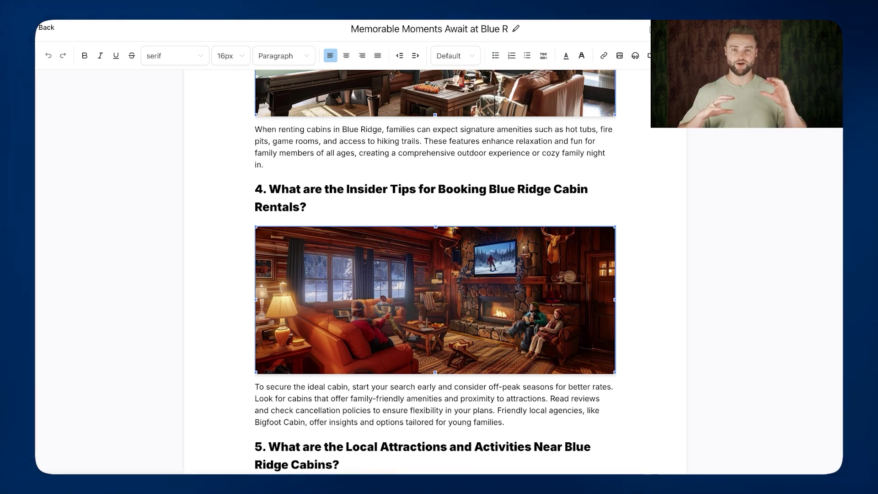
{"action": "scroll", "coordinate": [657, 239], "scroll_direction": "up", "scroll_amount": 5}
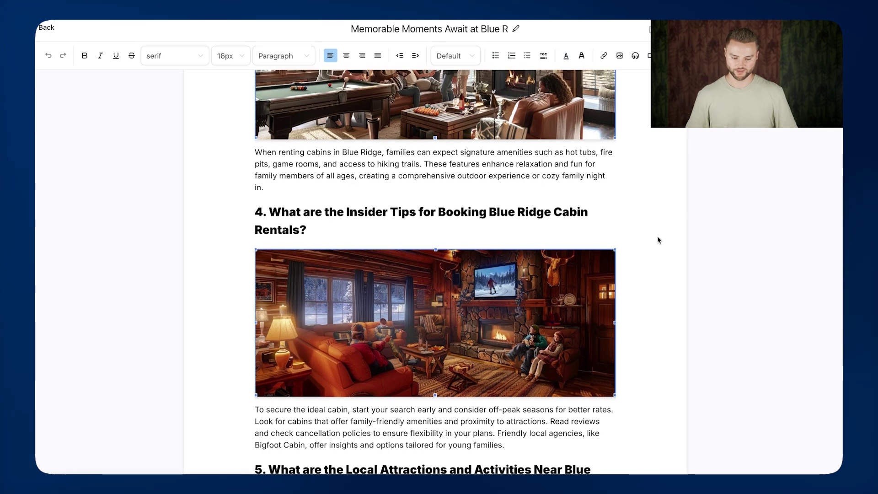
{"action": "scroll", "coordinate": [657, 239], "scroll_direction": "up", "scroll_amount": 10}
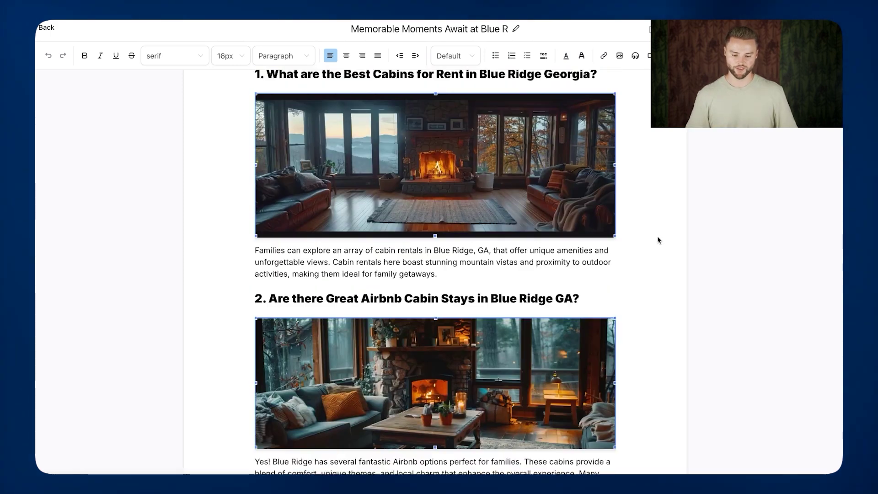
{"action": "scroll", "coordinate": [656, 239], "scroll_direction": "up", "scroll_amount": 3}
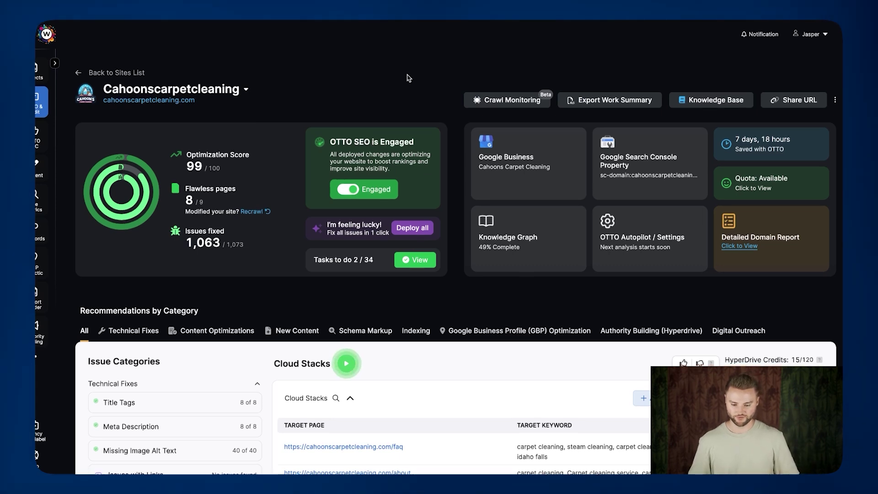
{"action": "scroll", "coordinate": [305, 179], "scroll_direction": "down", "scroll_amount": 2}
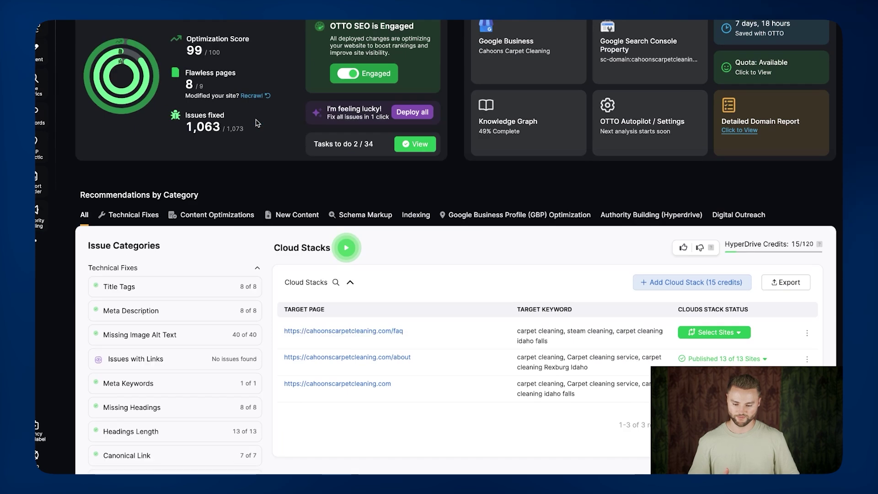
{"action": "scroll", "coordinate": [256, 124], "scroll_direction": "down", "scroll_amount": 5}
{"action": "scroll", "coordinate": [257, 123], "scroll_direction": "down", "scroll_amount": 9}
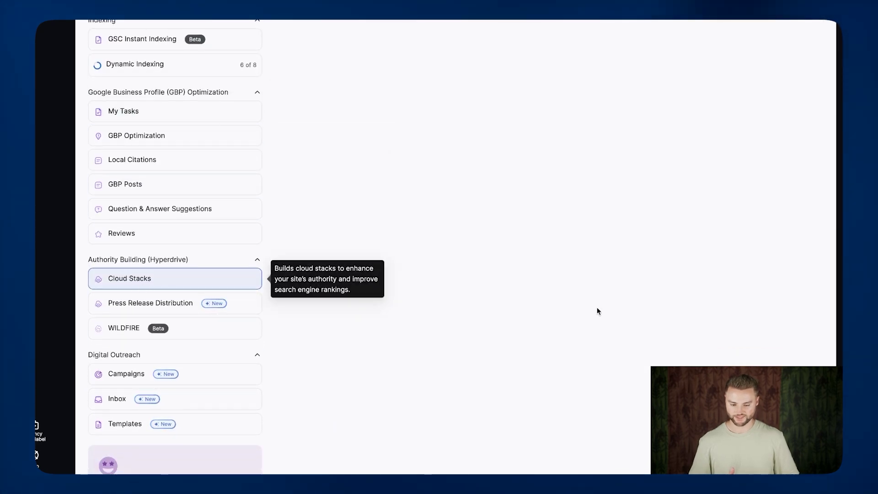
{"action": "scroll", "coordinate": [599, 305], "scroll_direction": "up", "scroll_amount": 15}
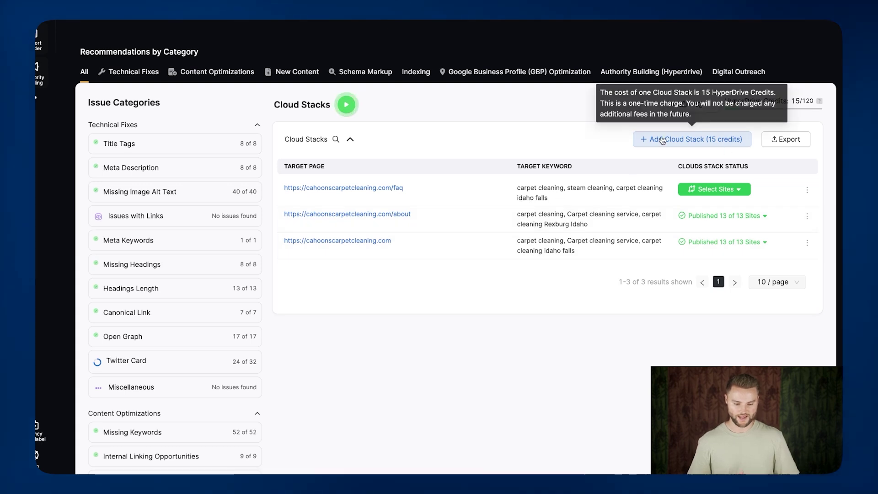
{"action": "left_click", "coordinate": [675, 143]}
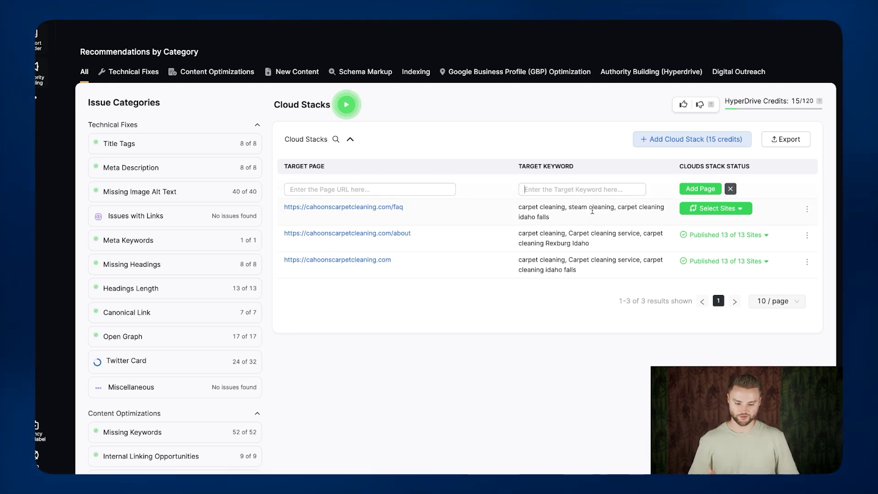
{"action": "left_click", "coordinate": [764, 236]}
{"action": "scroll", "coordinate": [674, 264], "scroll_direction": "down", "scroll_amount": 2}
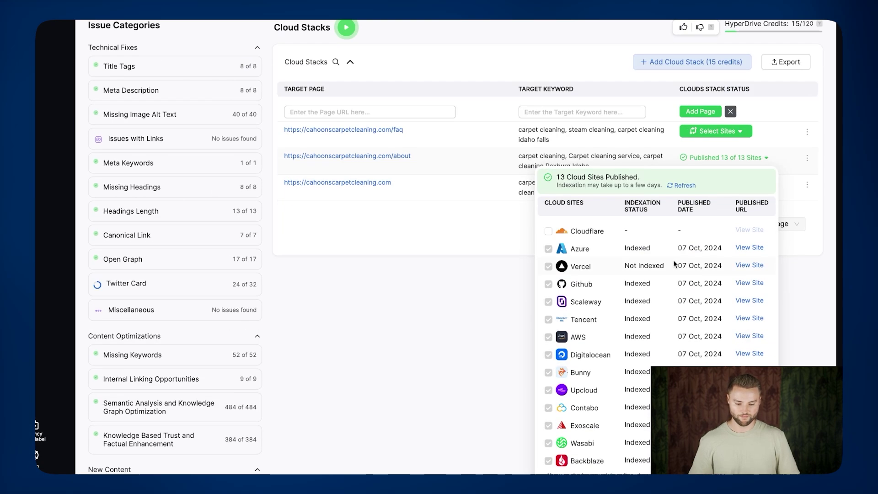
{"action": "scroll", "coordinate": [674, 264], "scroll_direction": "down", "scroll_amount": 1}
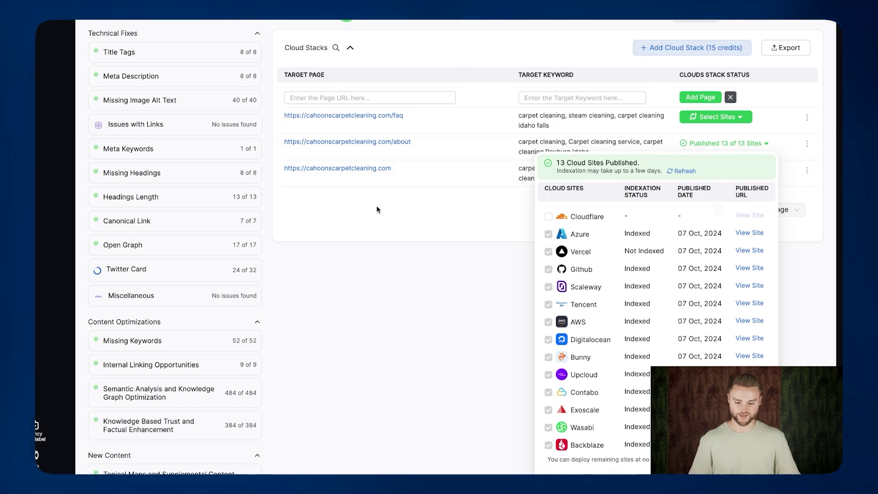
{"action": "left_click", "coordinate": [410, 180]}
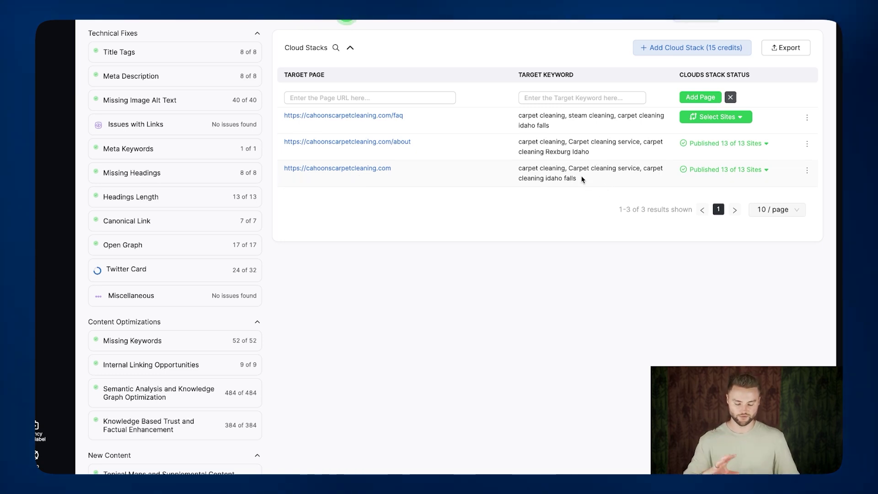
{"action": "scroll", "coordinate": [574, 209], "scroll_direction": "up", "scroll_amount": 3}
{"action": "scroll", "coordinate": [574, 209], "scroll_direction": "up", "scroll_amount": 1}
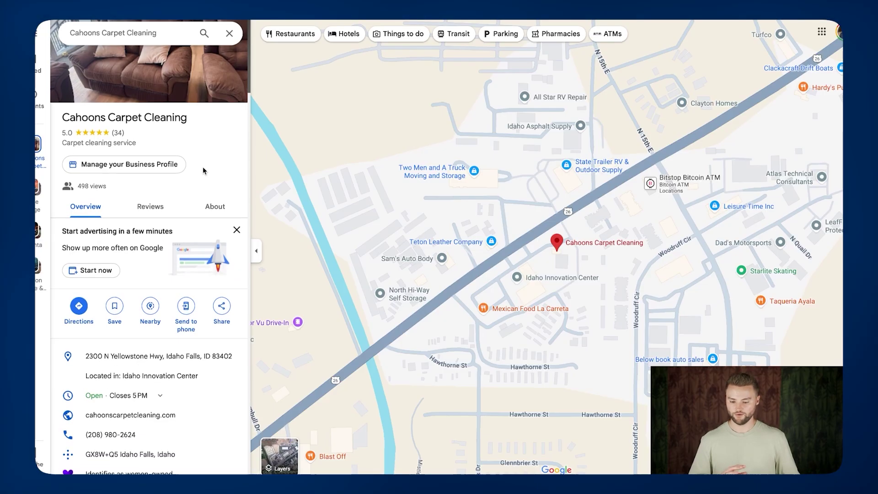
{"action": "scroll", "coordinate": [203, 170], "scroll_direction": "down", "scroll_amount": 3}
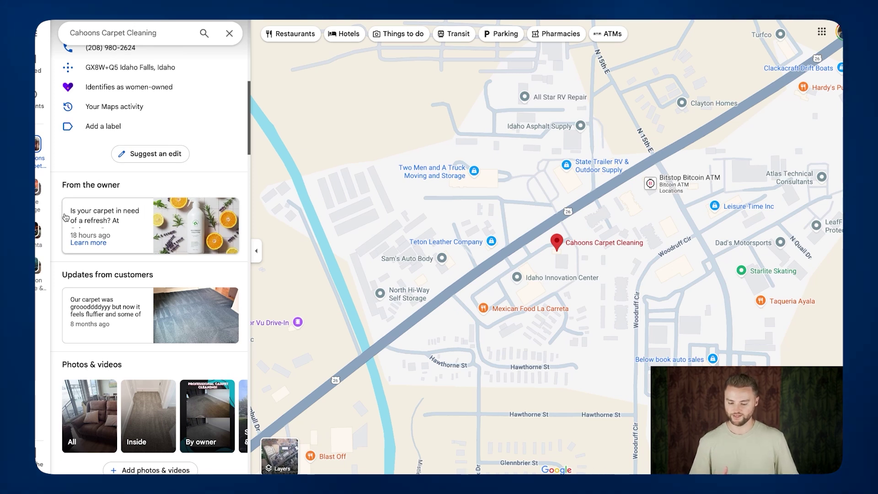
{"action": "left_click", "coordinate": [139, 219]}
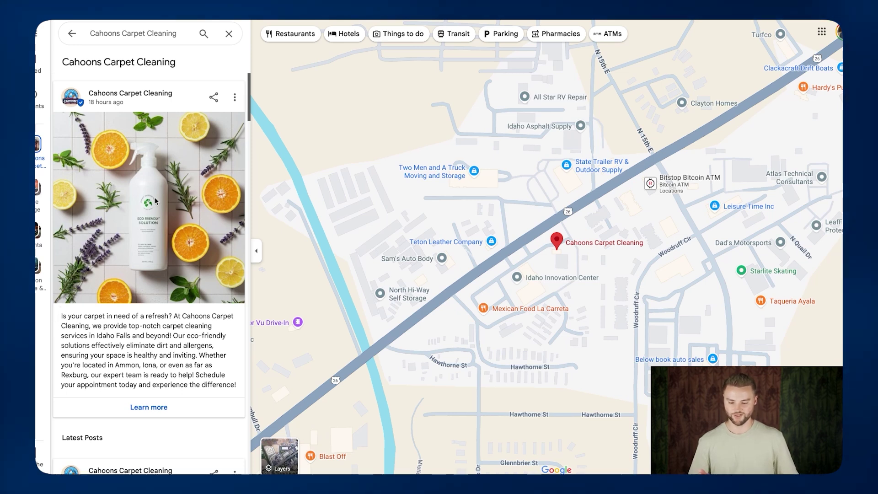
{"action": "scroll", "coordinate": [147, 225], "scroll_direction": "down", "scroll_amount": 2}
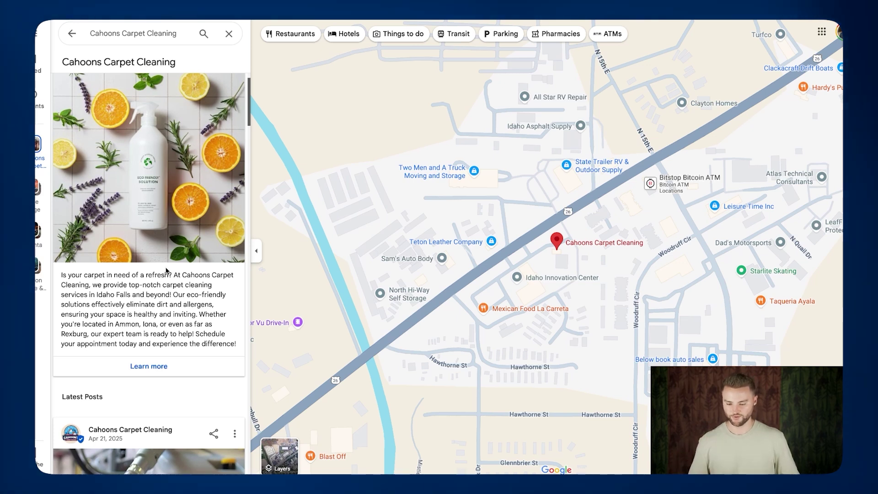
{"action": "scroll", "coordinate": [167, 270], "scroll_direction": "down", "scroll_amount": 2}
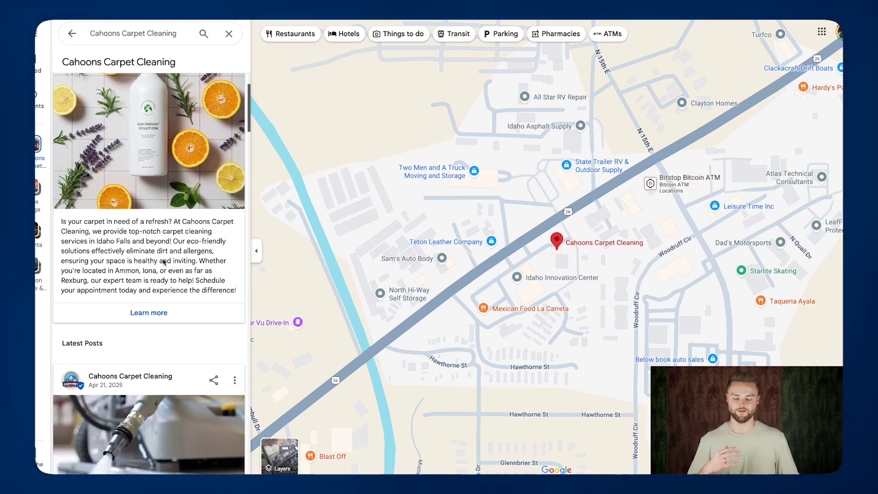
{"action": "scroll", "coordinate": [185, 245], "scroll_direction": "down", "scroll_amount": 2}
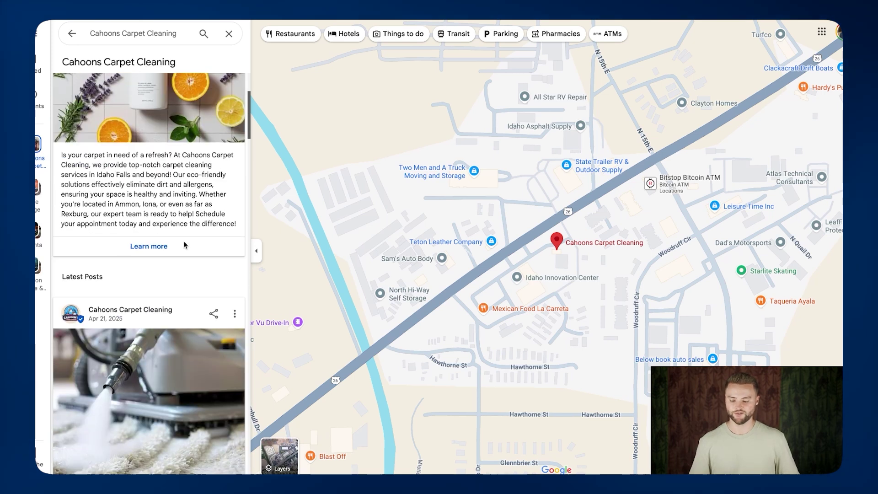
{"action": "scroll", "coordinate": [184, 245], "scroll_direction": "up", "scroll_amount": 4}
{"action": "left_click", "coordinate": [72, 34]}
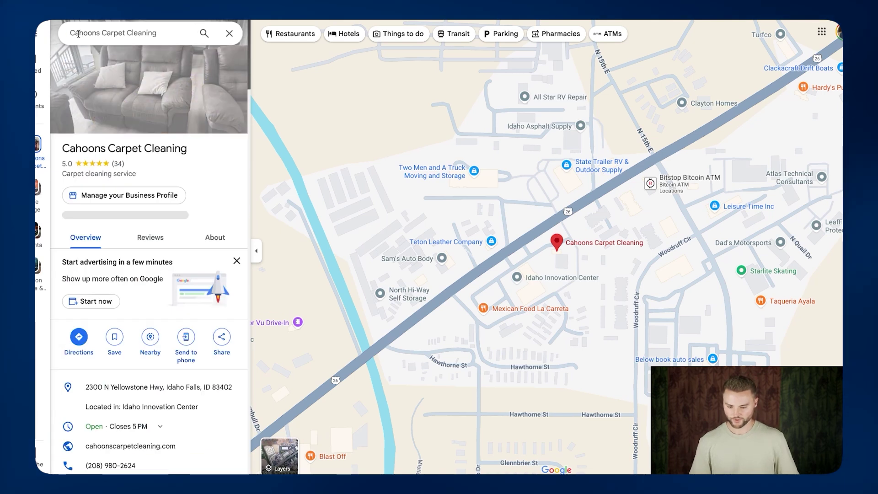
{"action": "scroll", "coordinate": [133, 143], "scroll_direction": "down", "scroll_amount": 10}
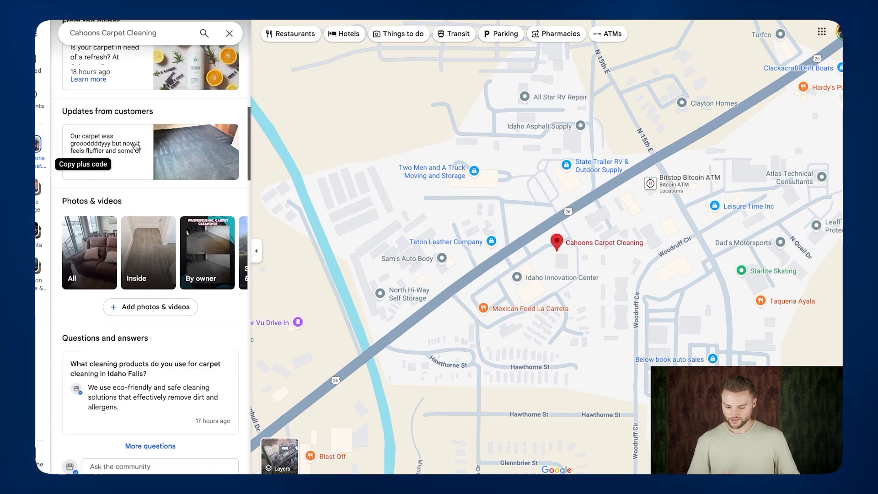
{"action": "scroll", "coordinate": [136, 146], "scroll_direction": "down", "scroll_amount": 1}
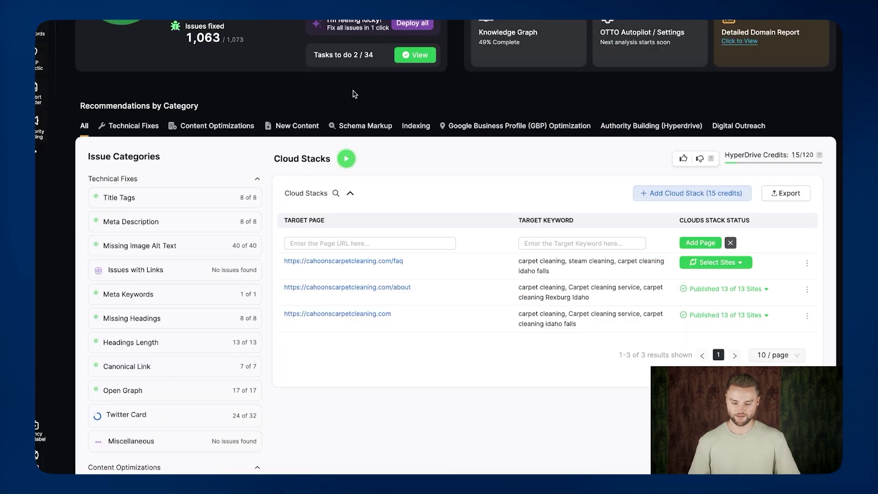
Scroll to Recommendations by Category and open the GBP Posts panel for Cahoons Carpet Cleaning.
{"action": "scroll", "coordinate": [352, 90], "scroll_direction": "up", "scroll_amount": 5}
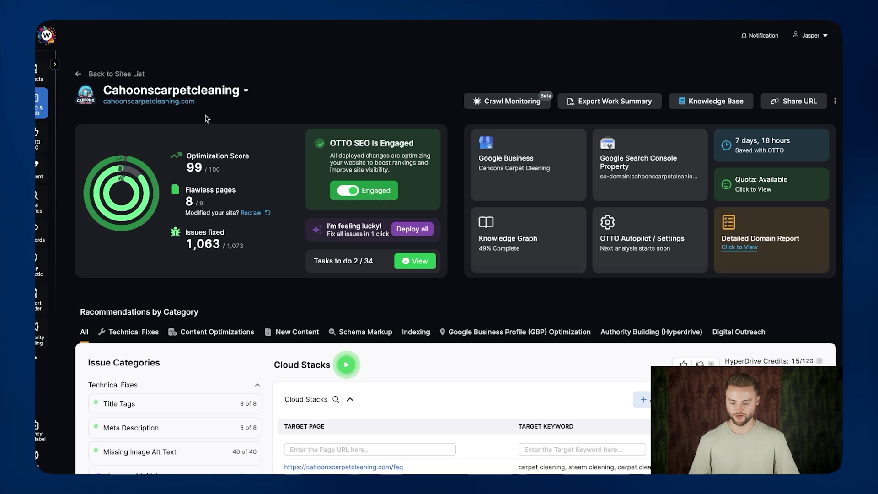
{"action": "scroll", "coordinate": [206, 119], "scroll_direction": "down", "scroll_amount": 5}
{"action": "scroll", "coordinate": [206, 120], "scroll_direction": "down", "scroll_amount": 10}
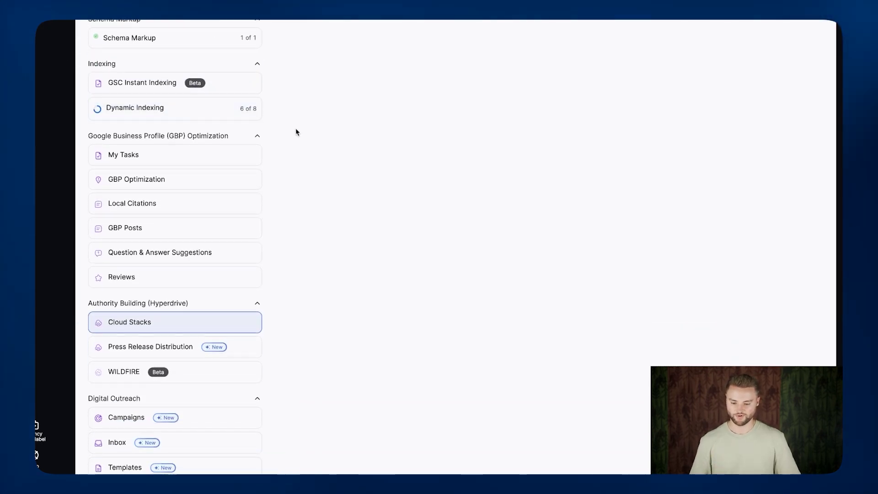
{"action": "scroll", "coordinate": [295, 132], "scroll_direction": "down", "scroll_amount": 1}
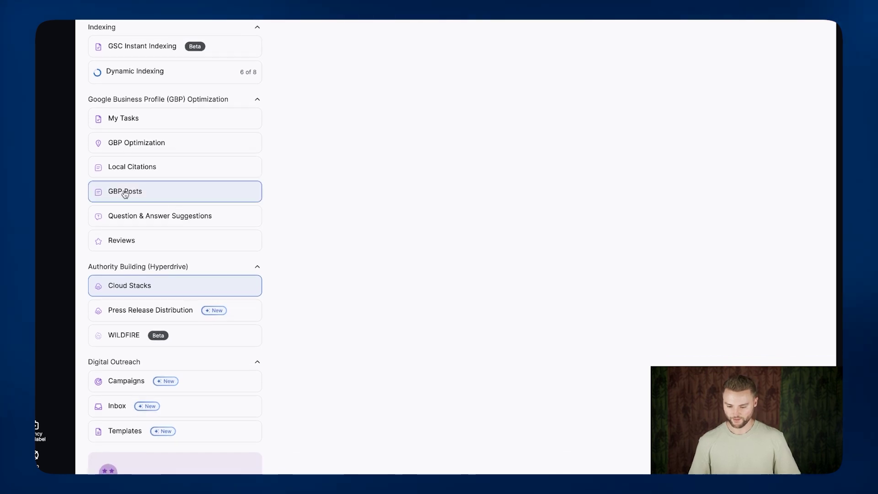
{"action": "left_click", "coordinate": [147, 192]}
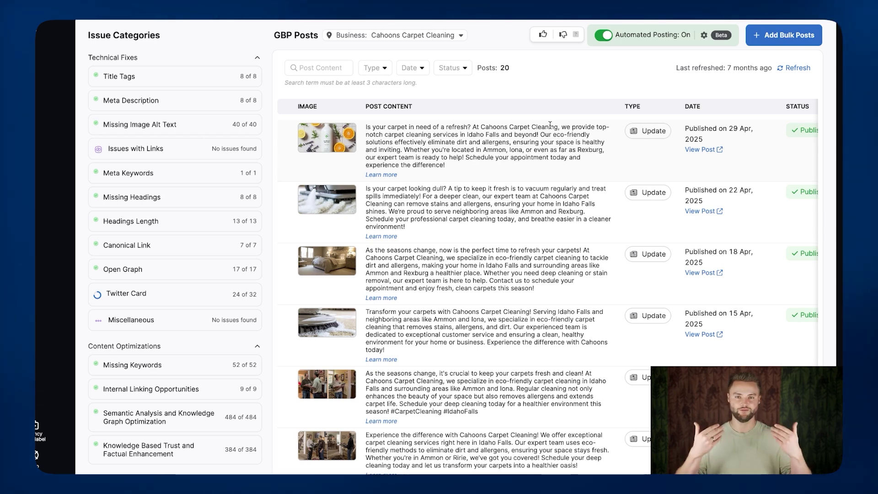
Scroll through the 20 published update posts with Automated Posting on.
{"action": "scroll", "coordinate": [549, 124], "scroll_direction": "down", "scroll_amount": 1}
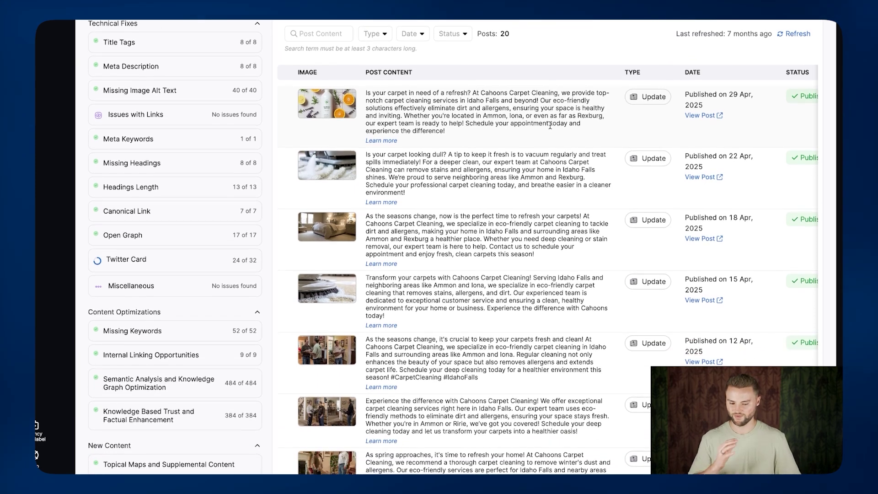
{"action": "scroll", "coordinate": [550, 124], "scroll_direction": "down", "scroll_amount": 3}
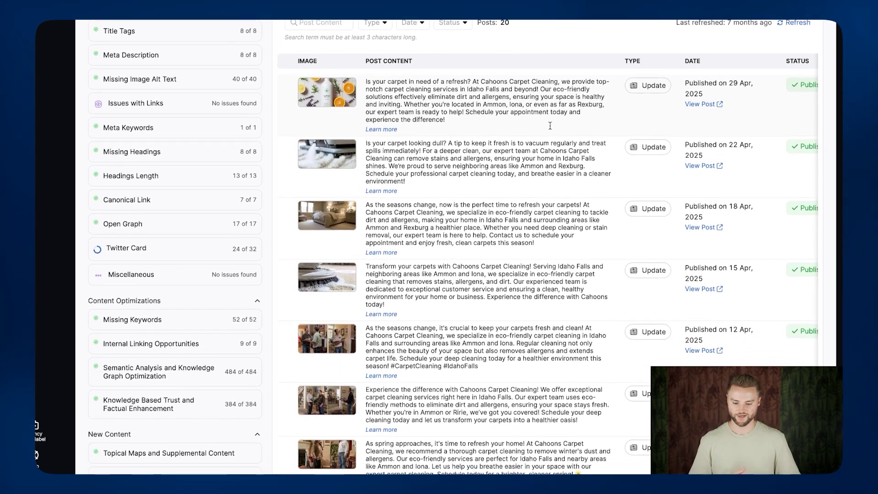
{"action": "scroll", "coordinate": [550, 129], "scroll_direction": "down", "scroll_amount": 1}
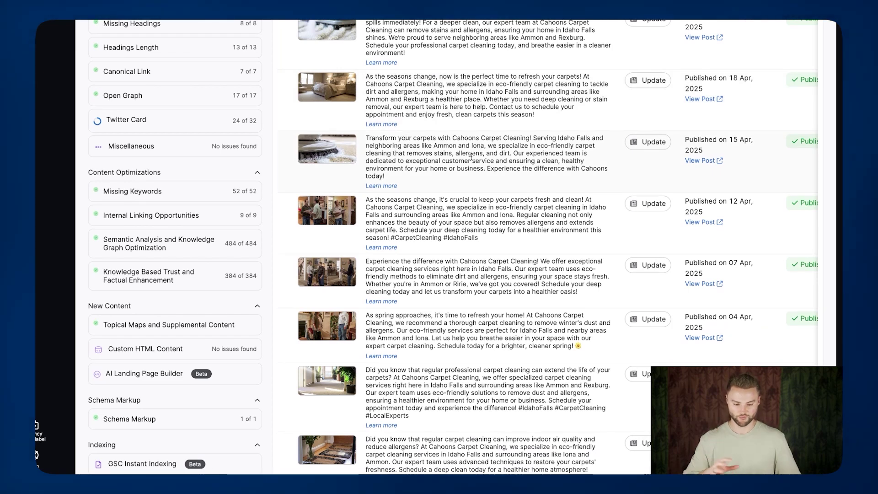
{"action": "scroll", "coordinate": [468, 134], "scroll_direction": "down", "scroll_amount": 4}
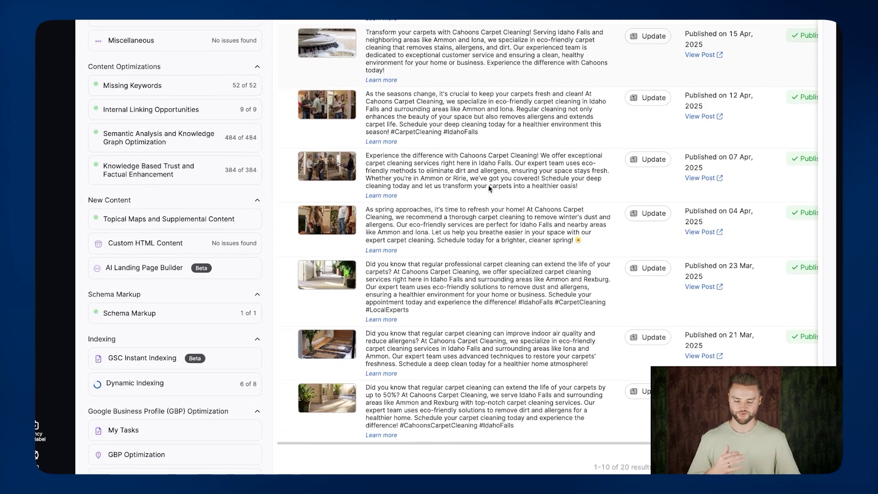
{"action": "scroll", "coordinate": [489, 190], "scroll_direction": "up", "scroll_amount": 6}
{"action": "scroll", "coordinate": [490, 190], "scroll_direction": "up", "scroll_amount": 8}
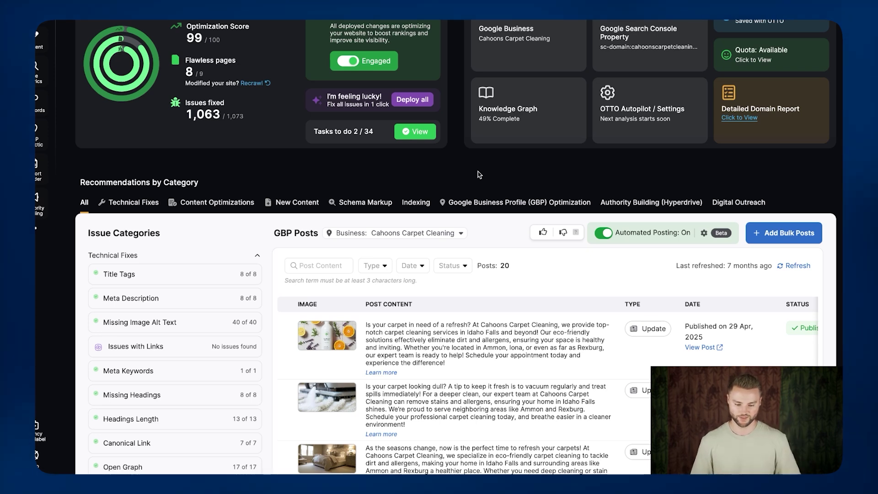
{"action": "scroll", "coordinate": [571, 235], "scroll_direction": "down", "scroll_amount": 1}
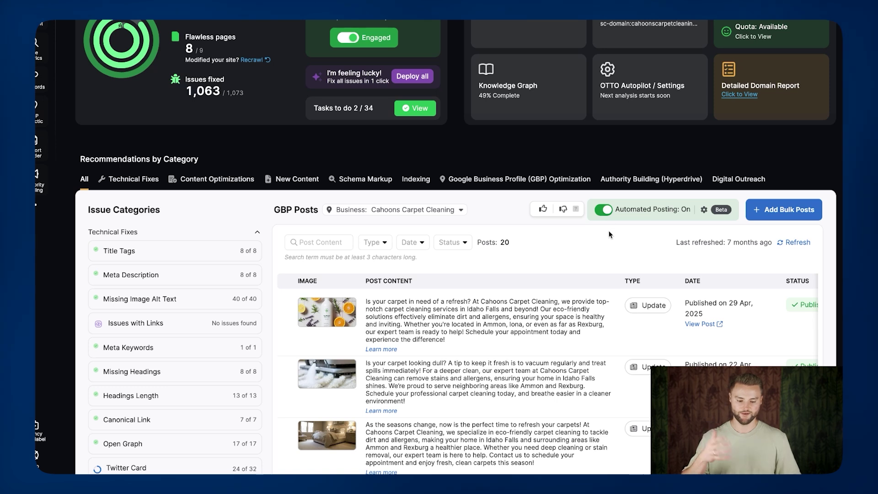
{"action": "scroll", "coordinate": [403, 141], "scroll_direction": "down", "scroll_amount": 3}
{"action": "scroll", "coordinate": [404, 141], "scroll_direction": "down", "scroll_amount": 1}
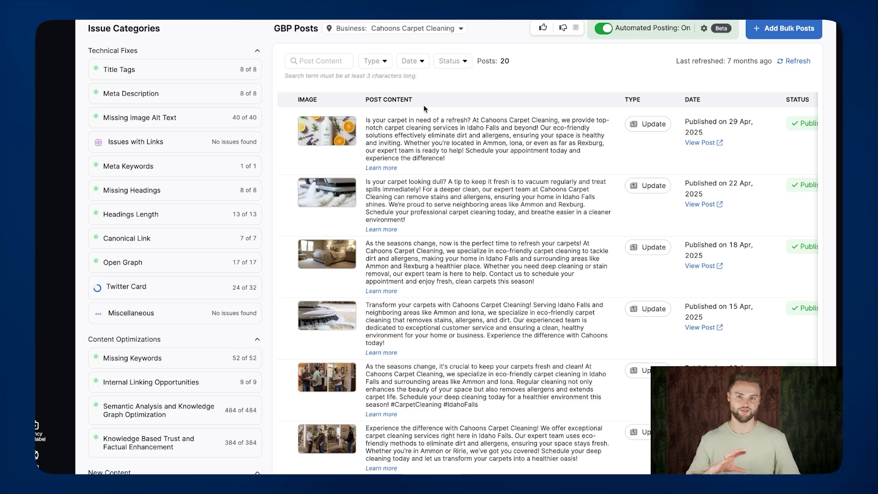
{"action": "scroll", "coordinate": [192, 283], "scroll_direction": "down", "scroll_amount": 10}
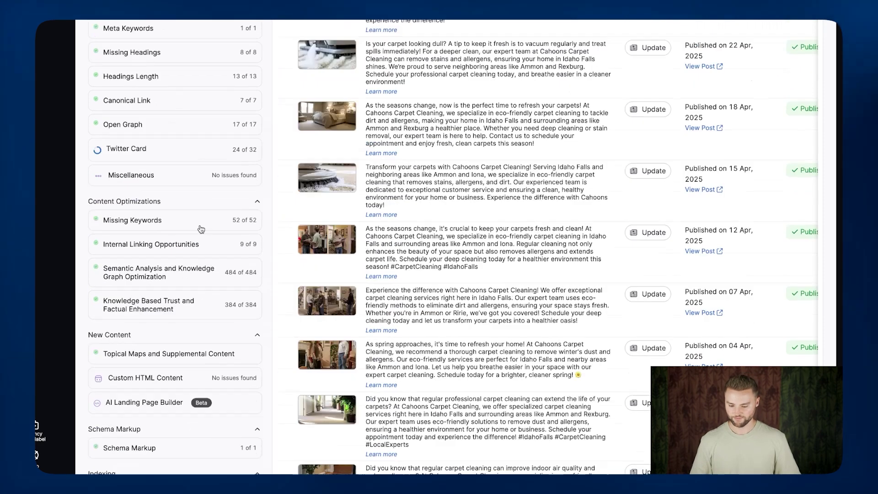
{"action": "scroll", "coordinate": [202, 228], "scroll_direction": "down", "scroll_amount": 2}
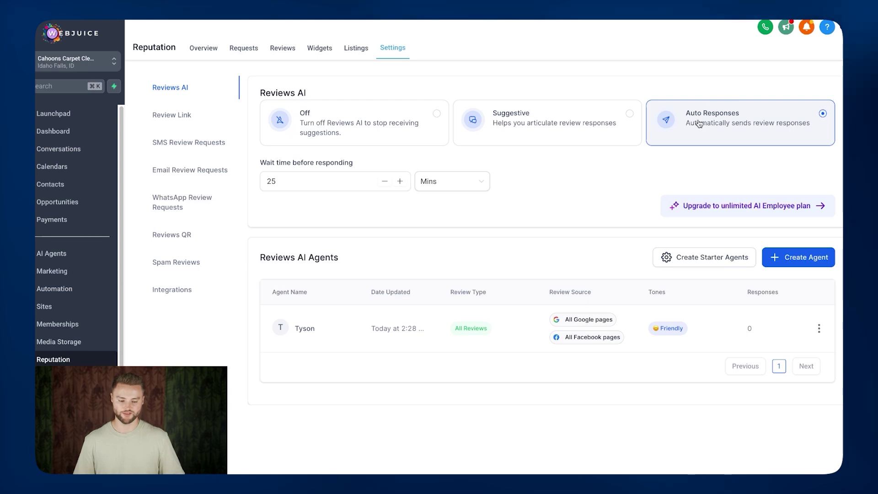
Keep the response wait at 25 minutes and open the existing review agent for editing.
{"action": "left_click", "coordinate": [298, 183]}
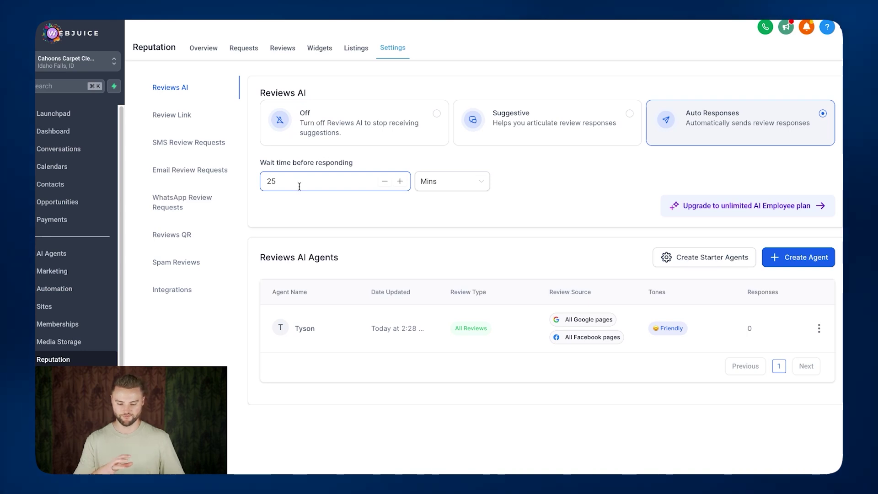
{"action": "left_click", "coordinate": [306, 210]}
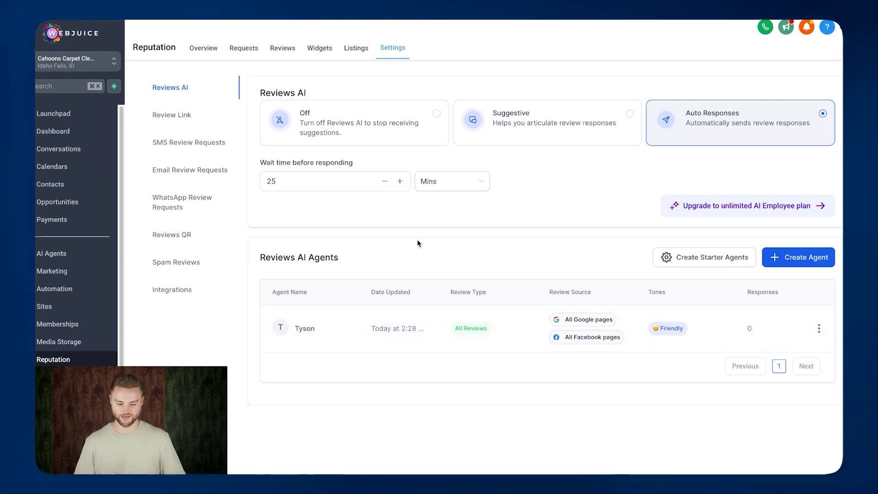
{"action": "left_click", "coordinate": [819, 328]}
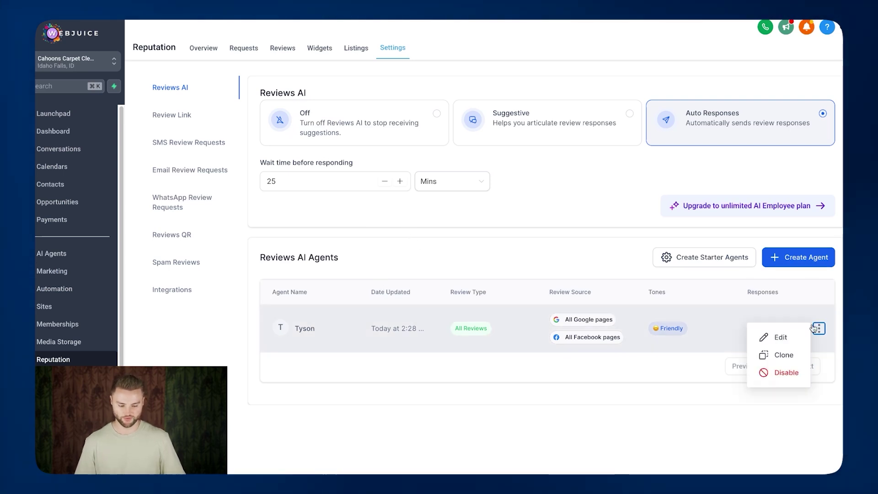
{"action": "left_click", "coordinate": [783, 336]}
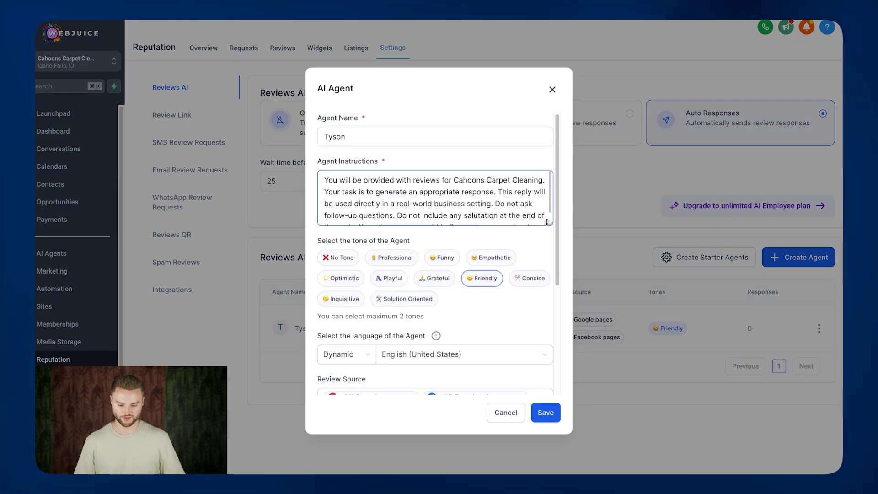
Look over the agent's name and full review-response instructions in the editor.
{"action": "left_click", "coordinate": [450, 182]}
{"action": "left_click", "coordinate": [381, 130]}
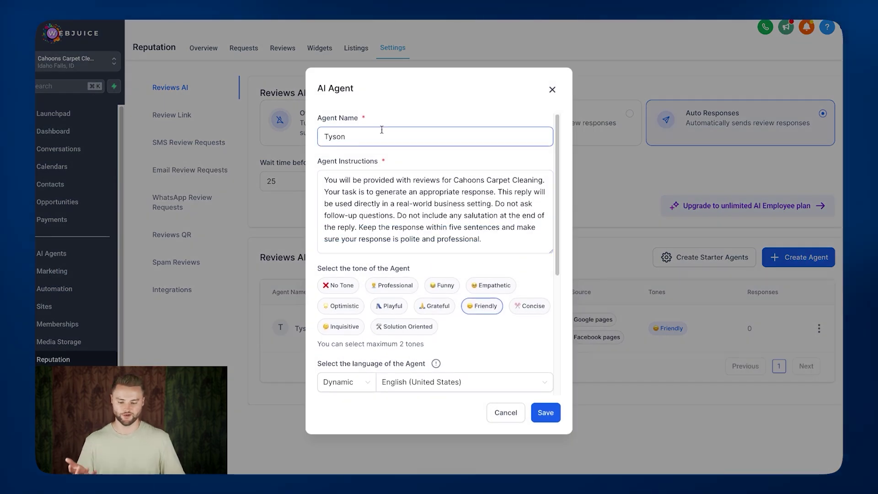
{"action": "left_click", "coordinate": [368, 203]}
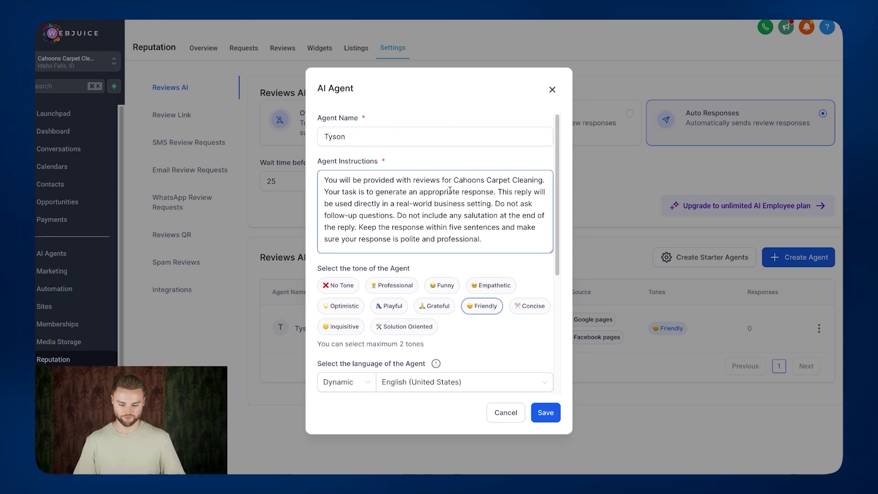
{"action": "scroll", "coordinate": [457, 203], "scroll_direction": "down", "scroll_amount": 3}
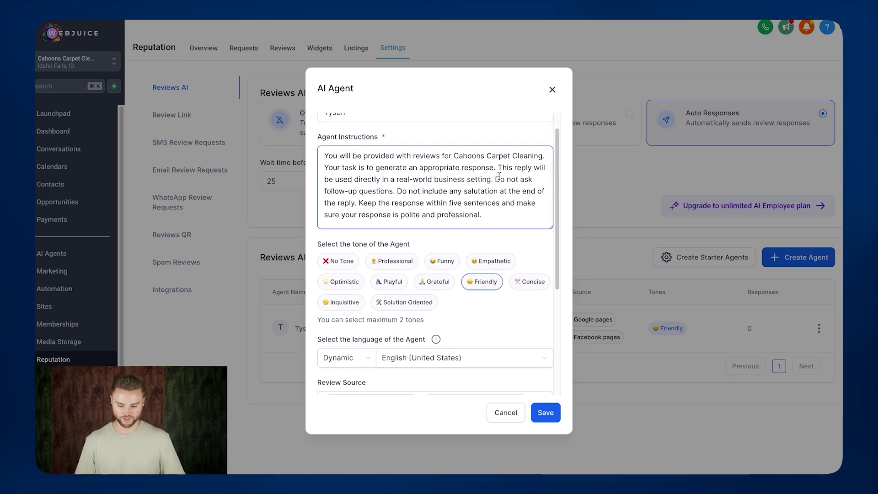
{"action": "scroll", "coordinate": [499, 177], "scroll_direction": "down", "scroll_amount": 1}
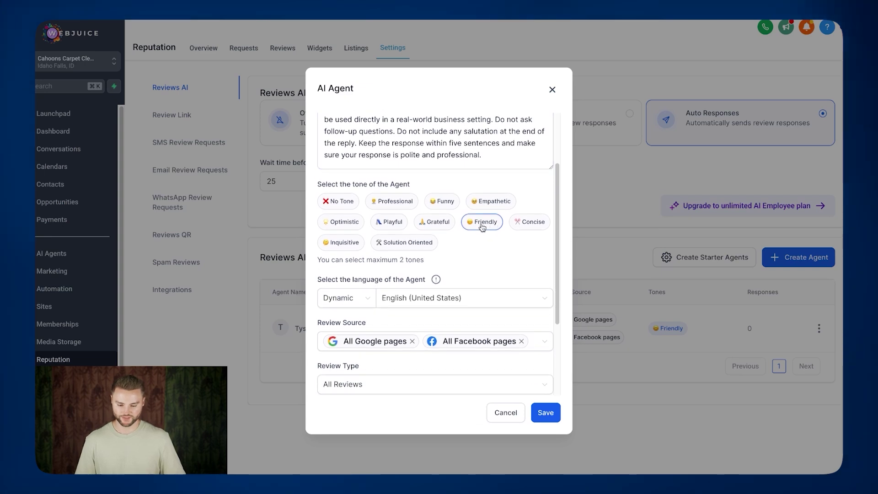
{"action": "scroll", "coordinate": [478, 223], "scroll_direction": "down", "scroll_amount": 3}
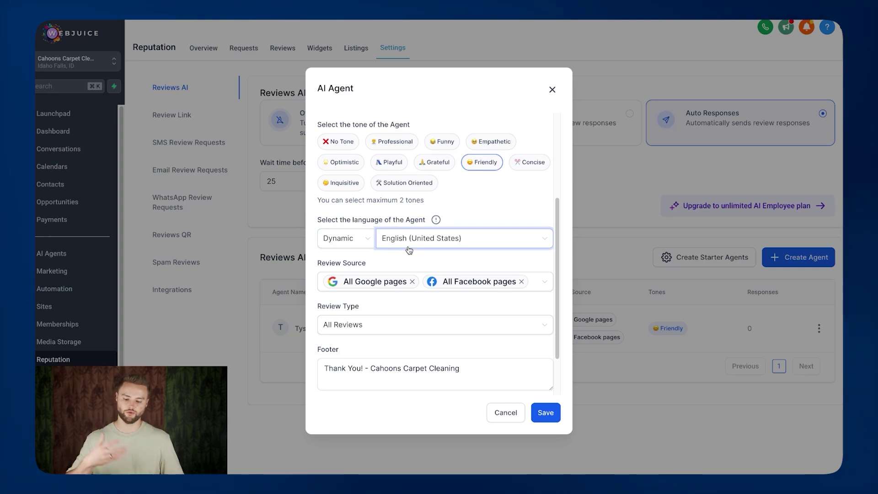
{"action": "scroll", "coordinate": [497, 209], "scroll_direction": "down", "scroll_amount": 3}
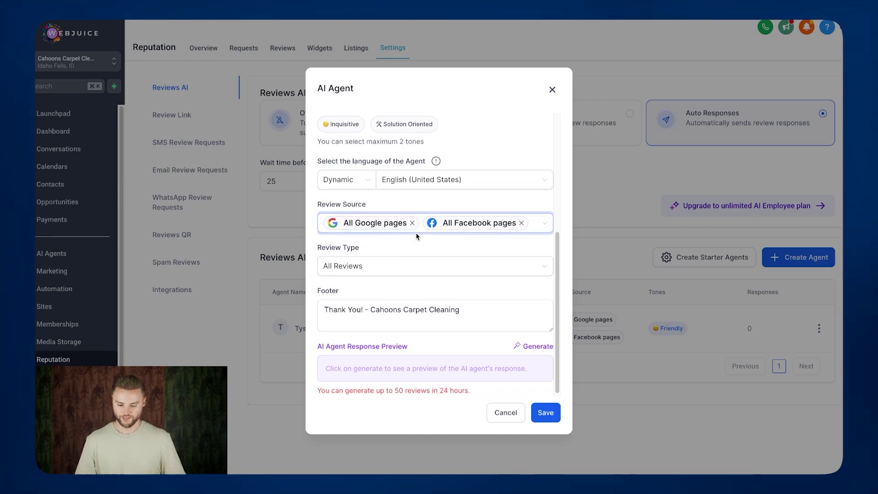
{"action": "scroll", "coordinate": [378, 235], "scroll_direction": "down", "scroll_amount": 1}
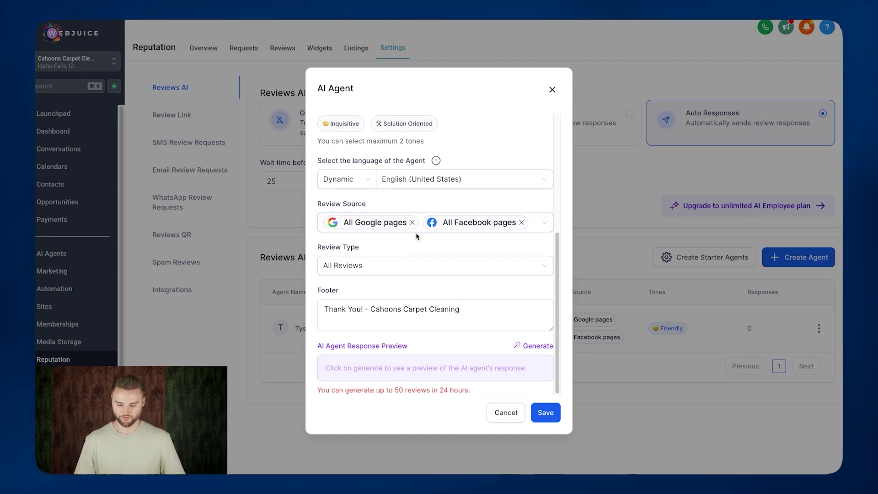
Keep Review Type as All Reviews, check the reply footer, and save the agent.
{"action": "left_click", "coordinate": [387, 266]}
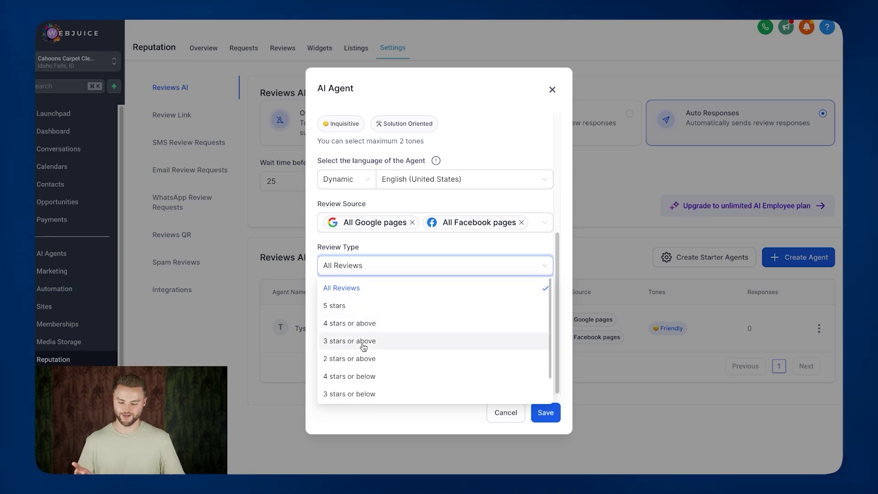
{"action": "left_click", "coordinate": [375, 262]}
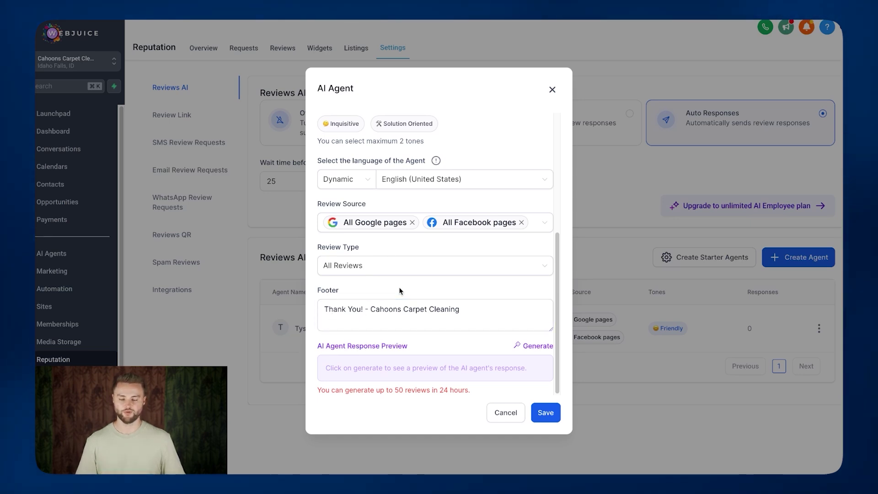
{"action": "left_click", "coordinate": [358, 307]}
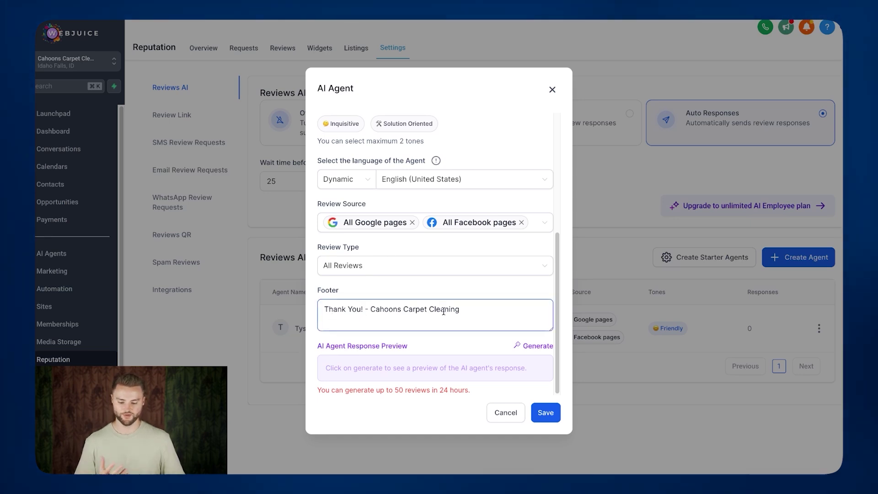
{"action": "left_click", "coordinate": [545, 414]}
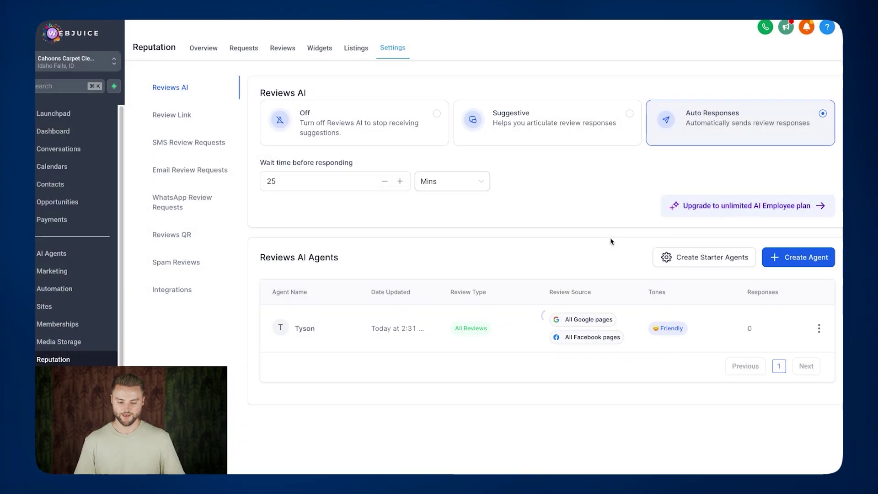